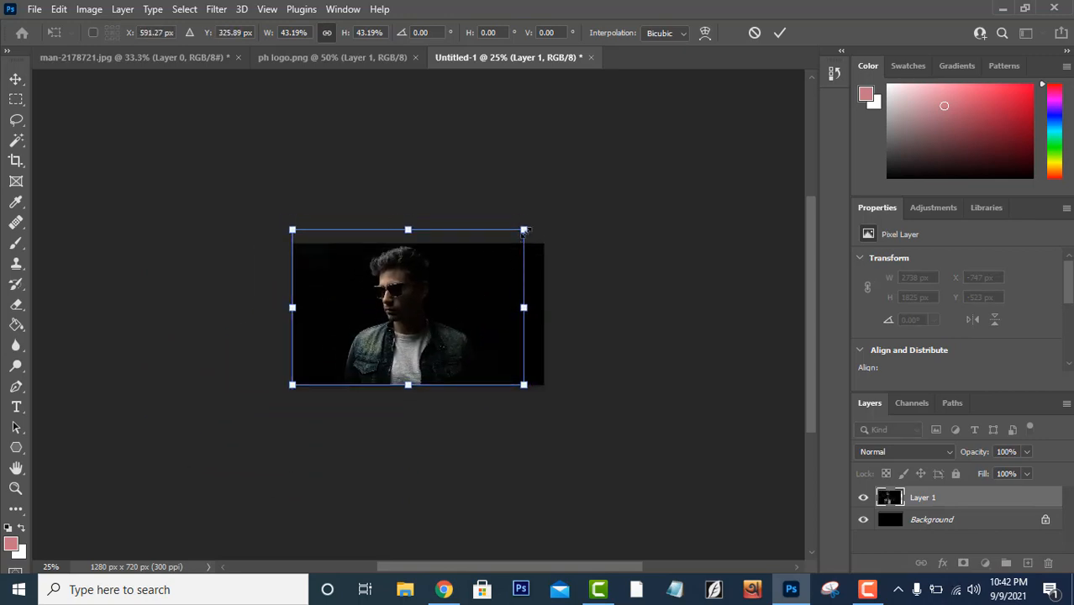
Scale the man's photo proportionally to about 41.5% and centre it horizontally on the black canvas at X 640 px
{"action": "left_click_drag", "start_coordinate": [524, 229], "coordinate": [515, 237]}
{"action": "left_click_drag", "start_coordinate": [430, 346], "coordinate": [444, 346]}
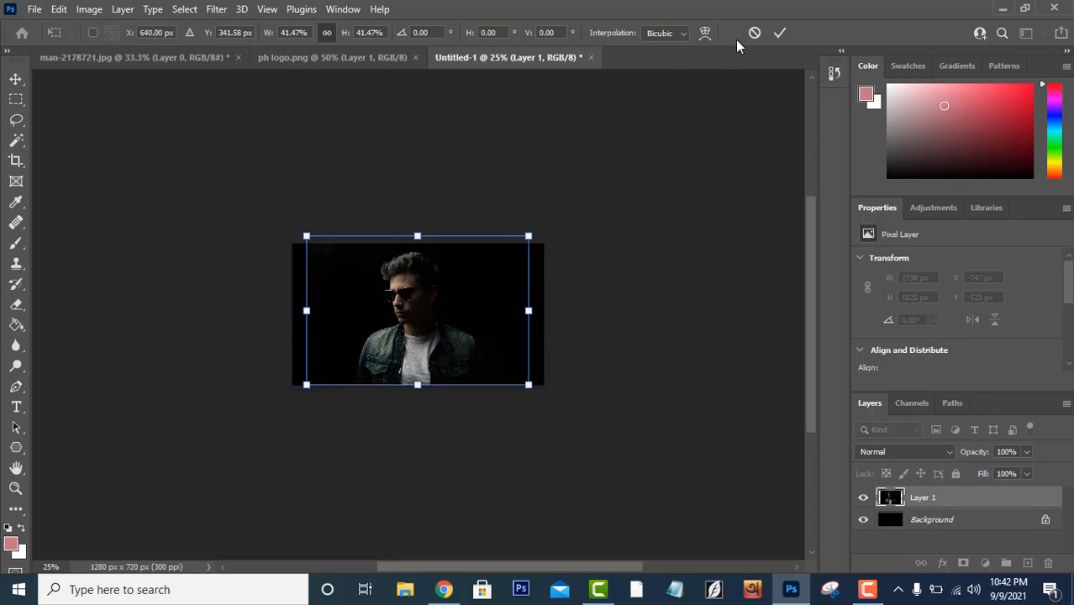
{"action": "left_click", "coordinate": [780, 32]}
{"action": "left_click", "coordinate": [754, 127]}
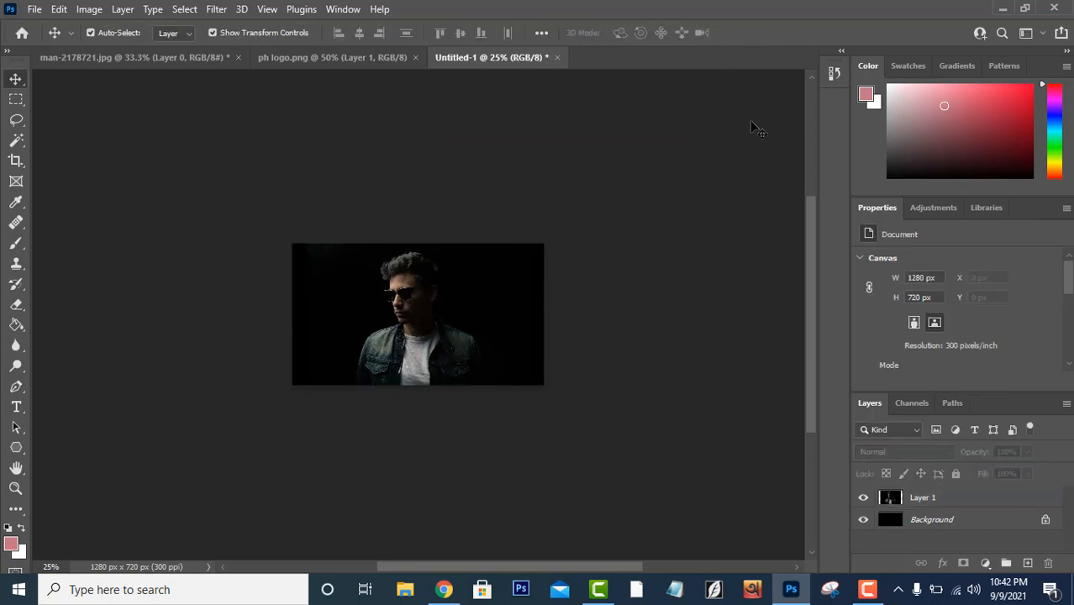
Draw a five-sided polygon about 539 by 511 px over the man's head and chest, with no fill and a 16 px white stroke
{"action": "key", "text": "ctrl+plus"}
{"action": "key", "text": "ctrl+plus"}
{"action": "key", "text": "ctrl+plus"}
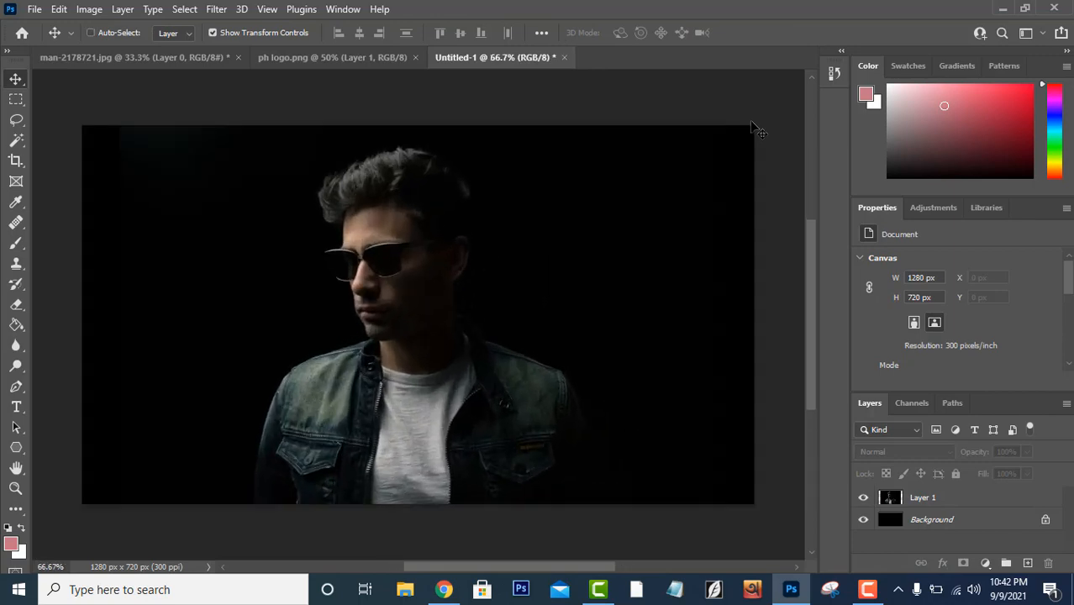
{"action": "left_click", "coordinate": [25, 449]}
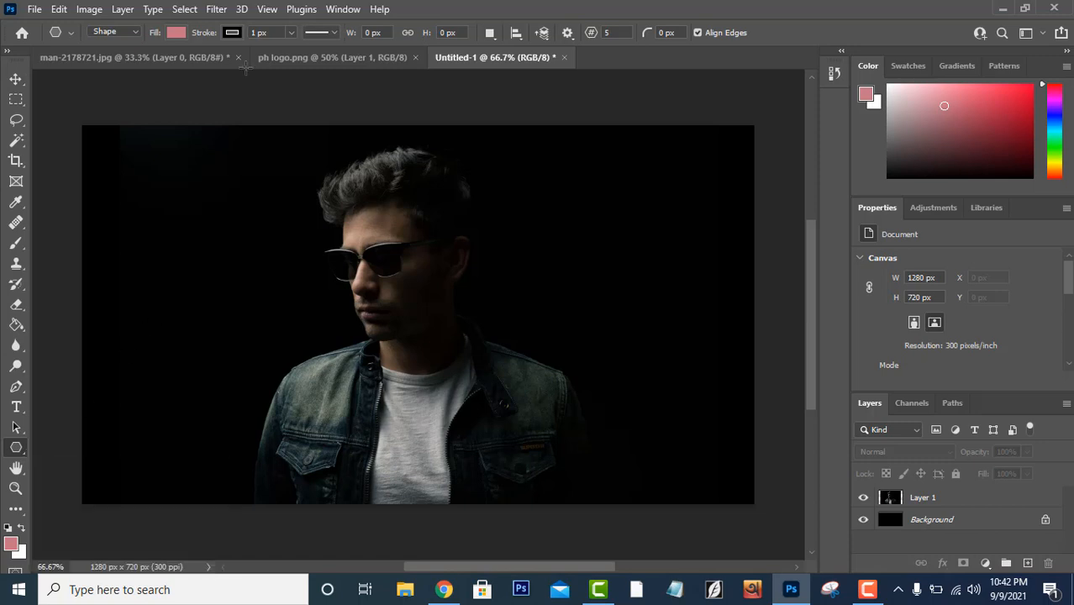
{"action": "left_click", "coordinate": [177, 32]}
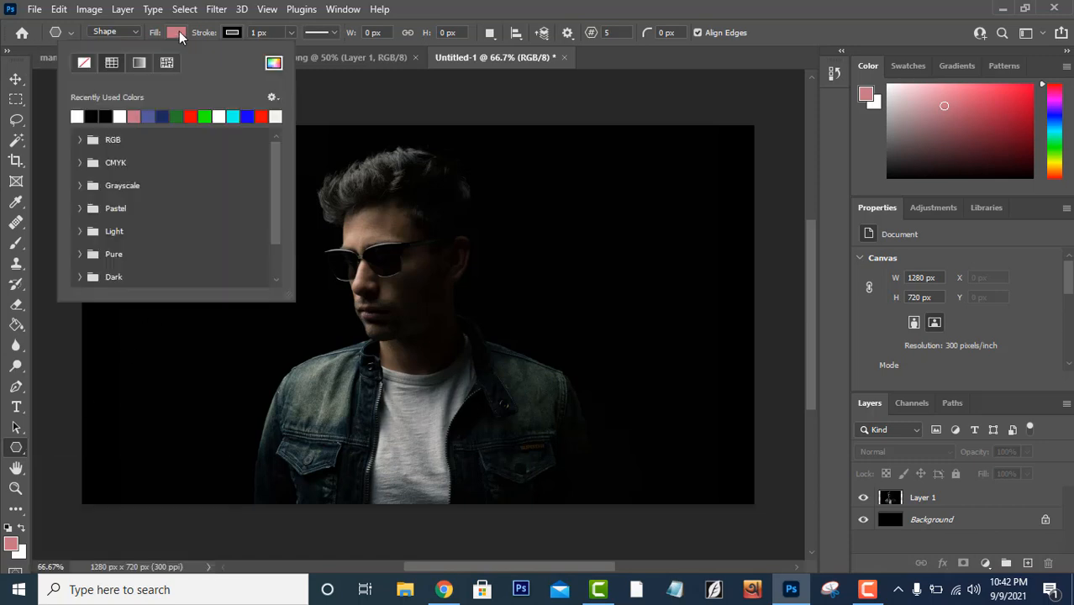
{"action": "left_click", "coordinate": [84, 63]}
{"action": "left_click", "coordinate": [234, 33]}
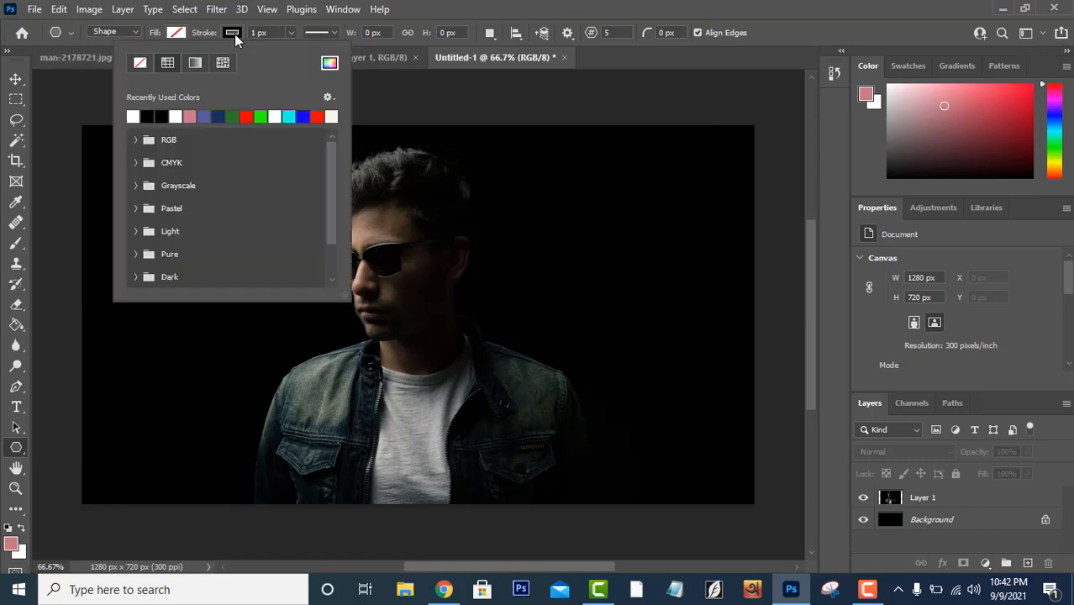
{"action": "left_click", "coordinate": [134, 116]}
{"action": "left_click", "coordinate": [255, 32]}
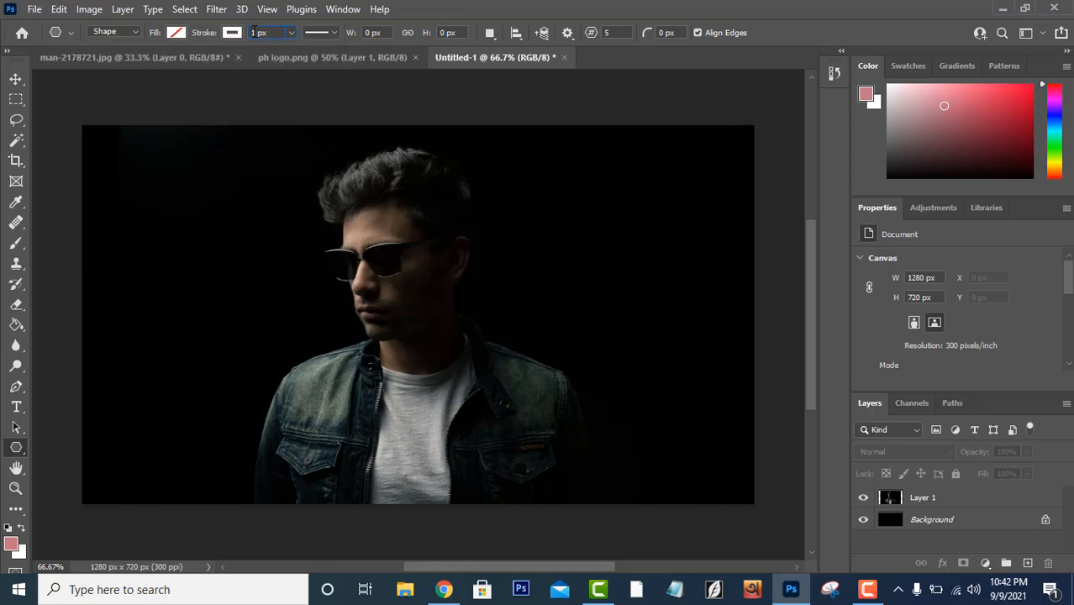
{"action": "left_click_drag", "start_coordinate": [253, 32], "coordinate": [262, 31]}
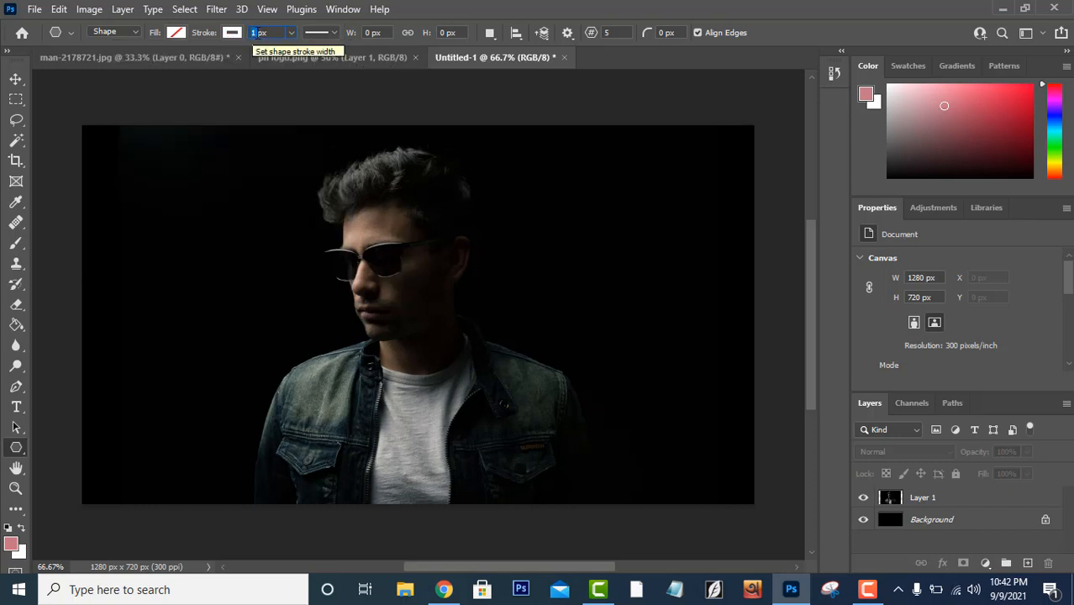
{"action": "type", "text": "1"}
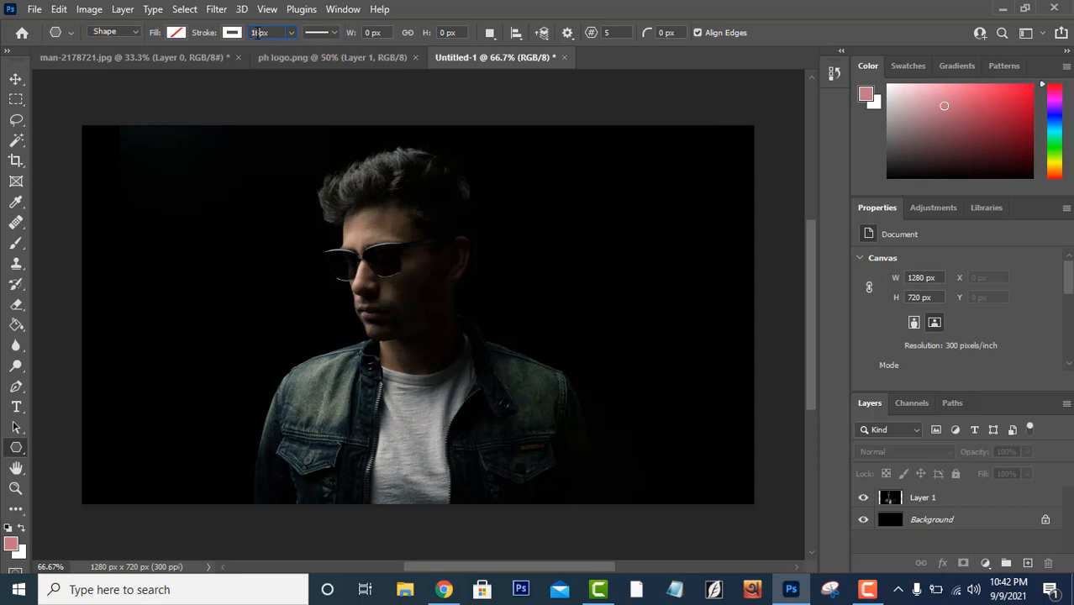
{"action": "mouse_move", "coordinate": [289, 145]}
{"action": "left_mouse_down"}
{"action": "mouse_move", "coordinate": [365, 254]}
{"action": "mouse_move", "coordinate": [541, 369]}
{"action": "mouse_move", "coordinate": [571, 412]}
{"action": "left_mouse_up"}
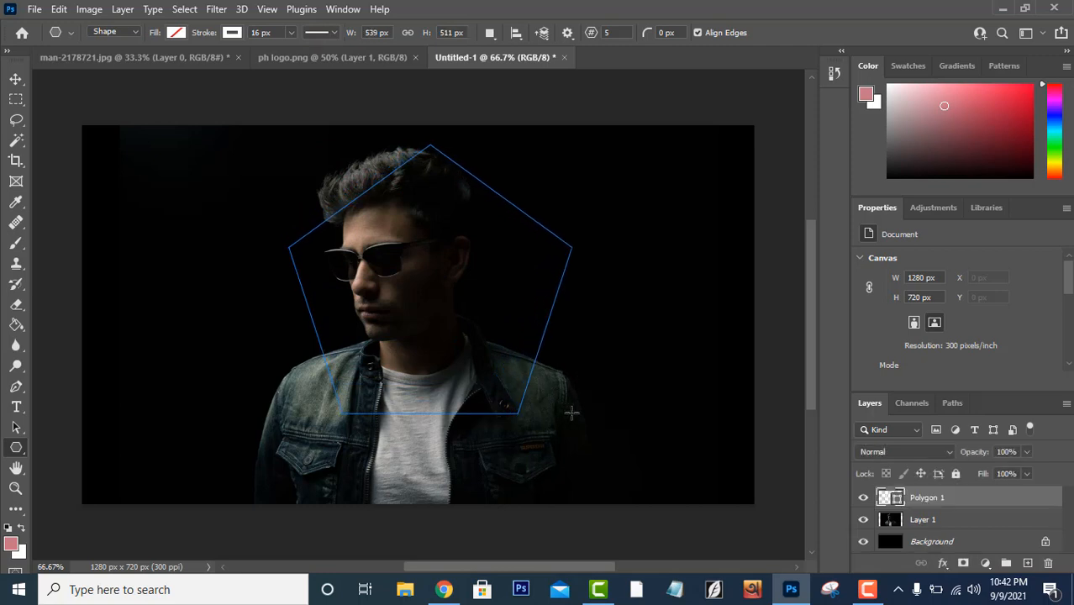
Enlarge the pentagon proportionally to about 107% and position it around the man's head at about X 322 px, Y 49 px
{"action": "left_click", "coordinate": [15, 79]}
{"action": "left_click_drag", "start_coordinate": [512, 207], "coordinate": [485, 216]}
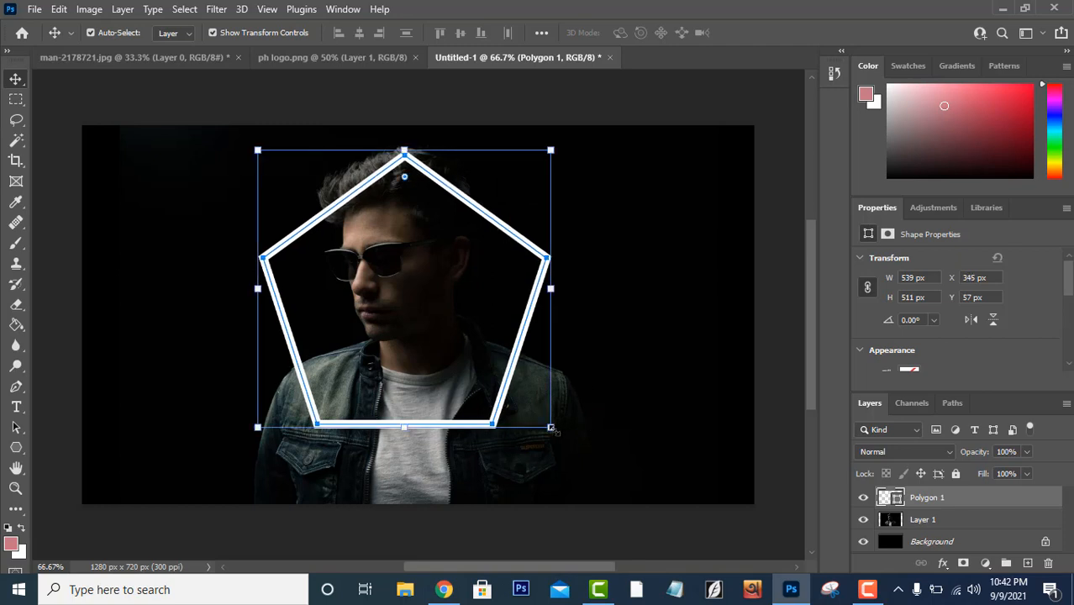
{"action": "left_click_drag", "start_coordinate": [553, 431], "coordinate": [571, 447]}
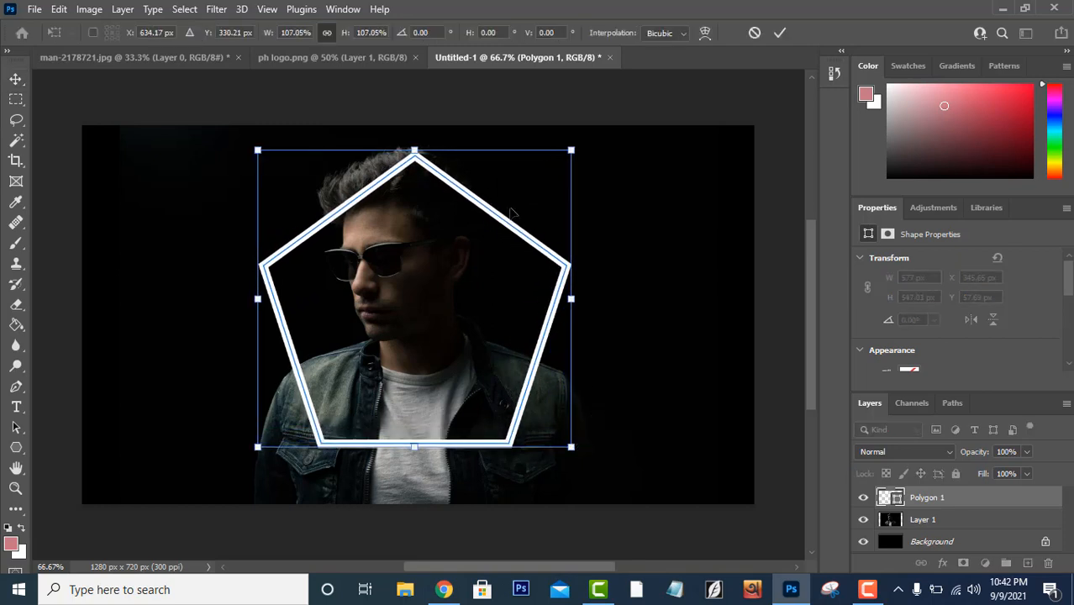
{"action": "left_click_drag", "start_coordinate": [500, 226], "coordinate": [487, 218]}
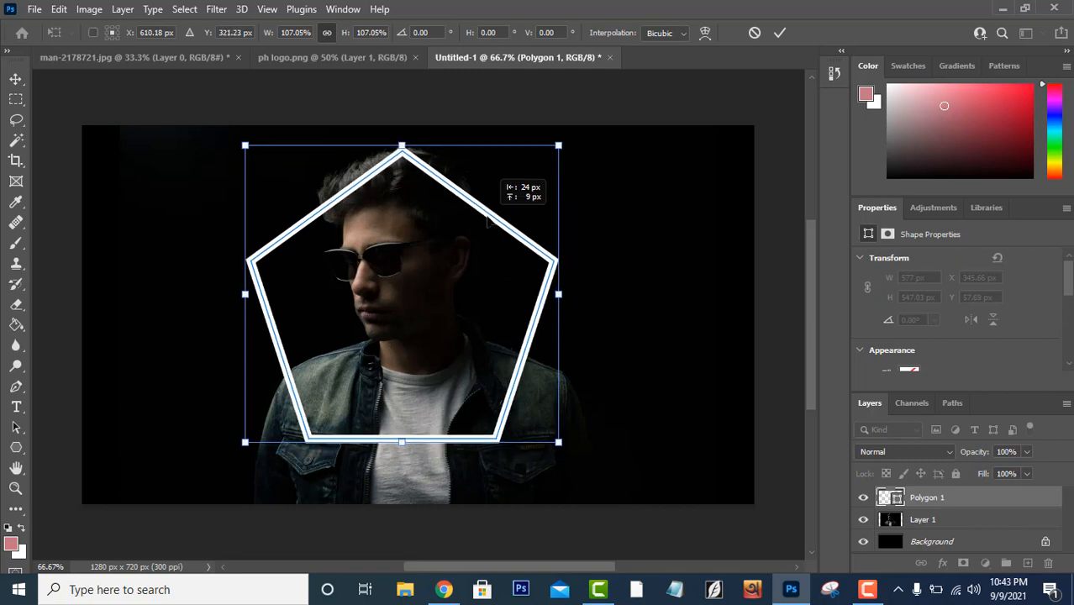
{"action": "left_click_drag", "start_coordinate": [488, 219], "coordinate": [487, 219]}
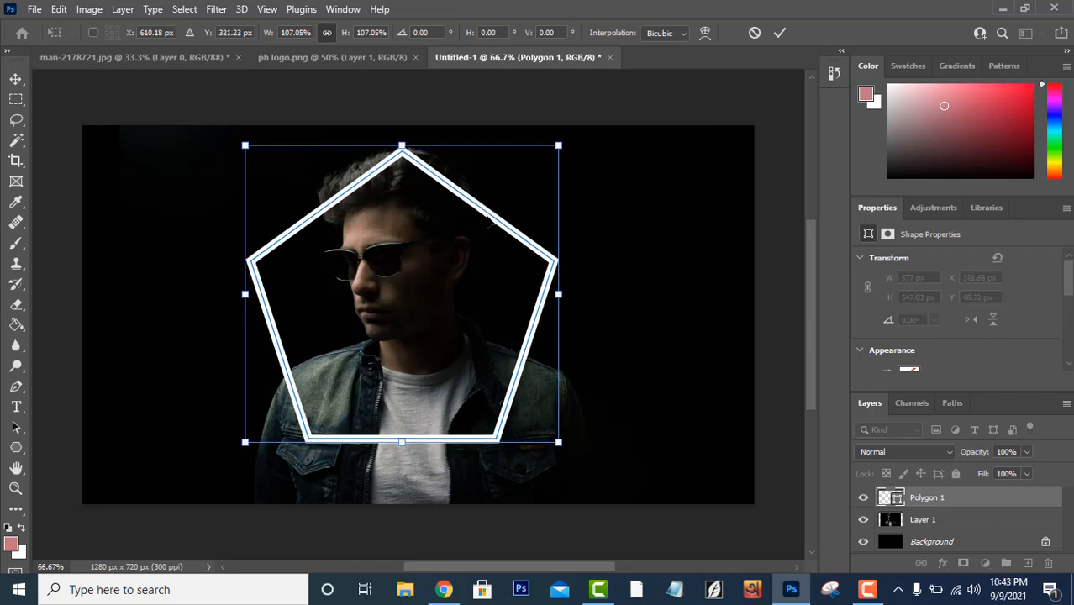
{"action": "left_click", "coordinate": [778, 37]}
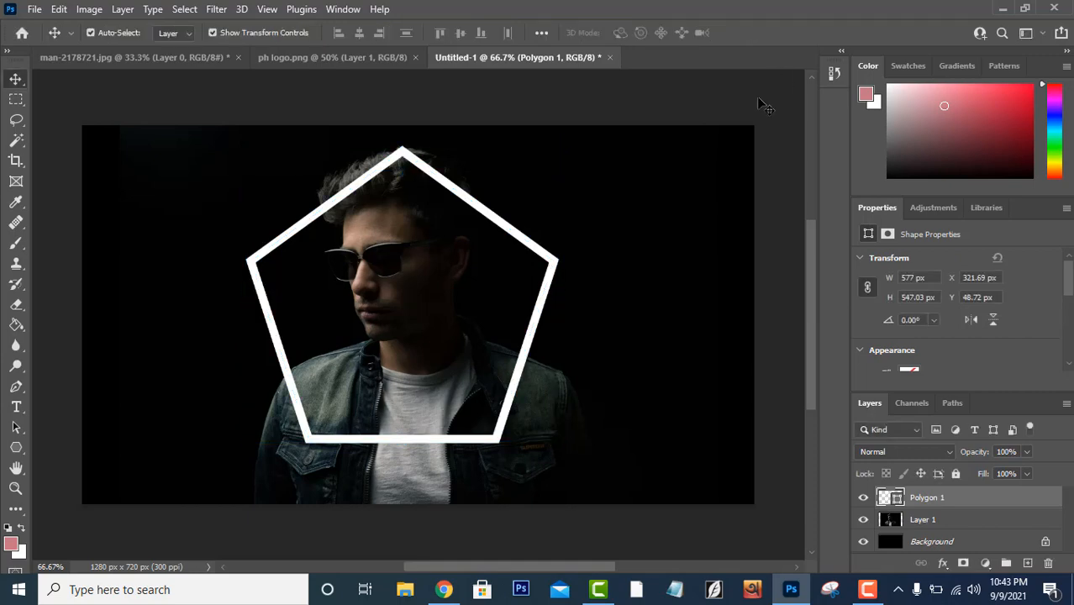
{"action": "left_click", "coordinate": [756, 95]}
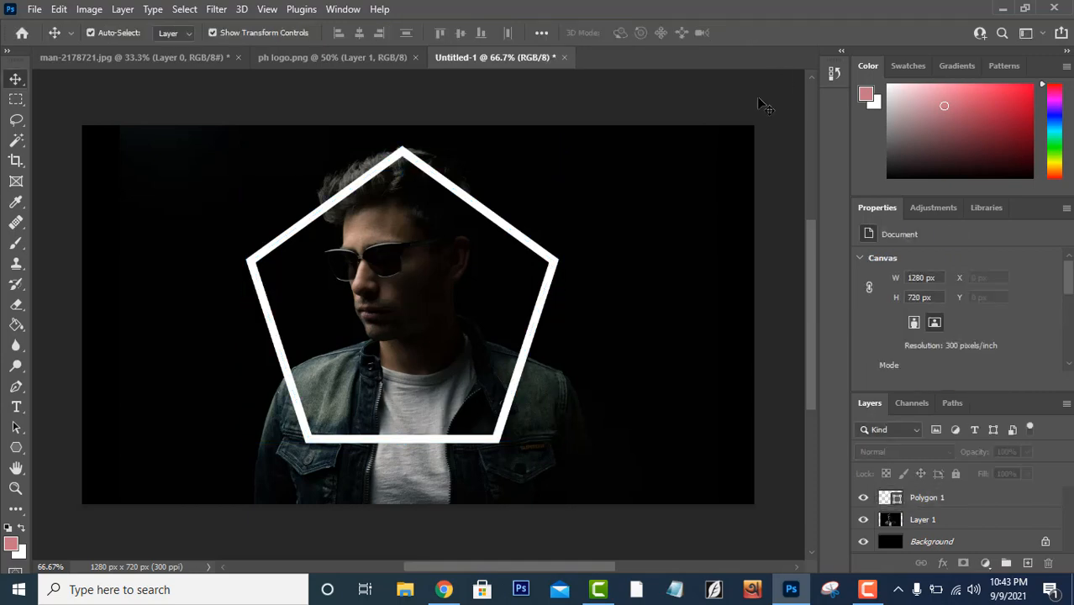
Duplicate the Polygon 1 layer under the name Polygon 1 copy
{"action": "left_click", "coordinate": [927, 499]}
{"action": "right_click", "coordinate": [927, 499]}
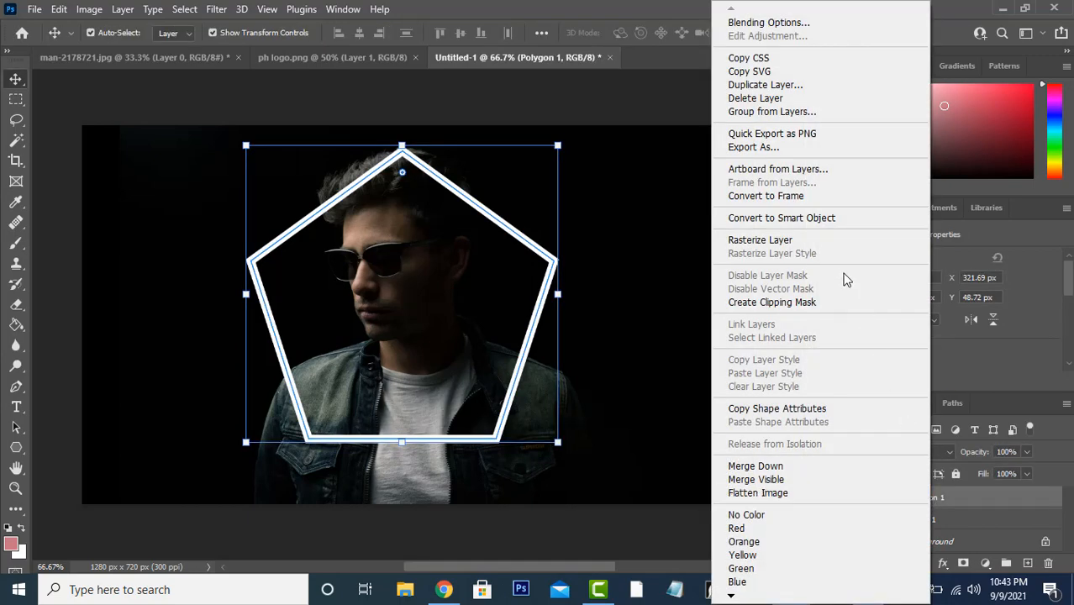
{"action": "left_click", "coordinate": [790, 85]}
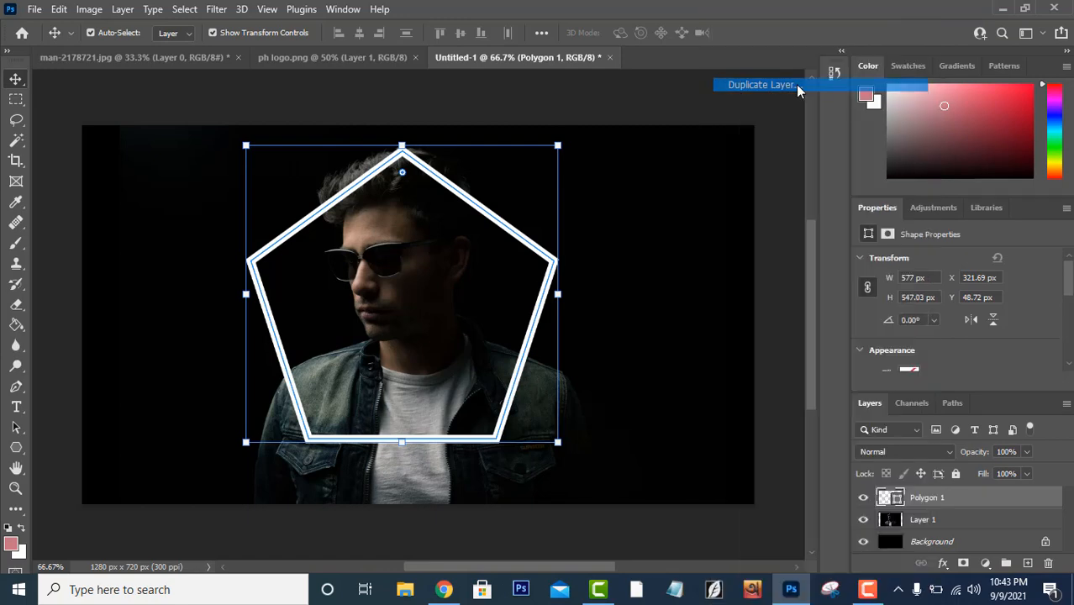
{"action": "left_click", "coordinate": [668, 152]}
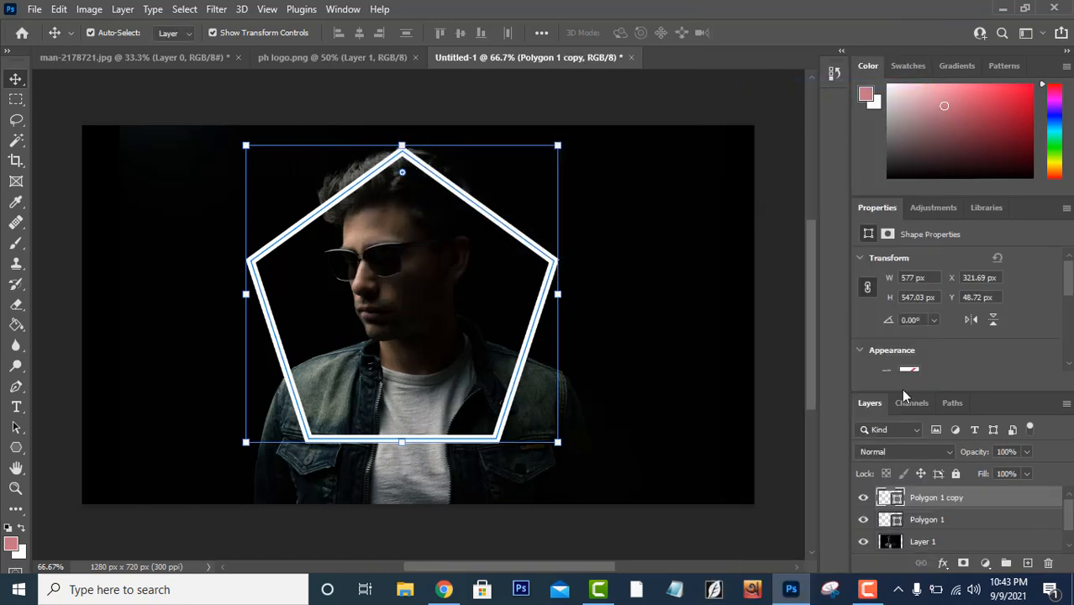
Add a 22 px outside Stroke layer style with a linear gradient fill to the original Polygon 1 layer
{"action": "left_click", "coordinate": [961, 528]}
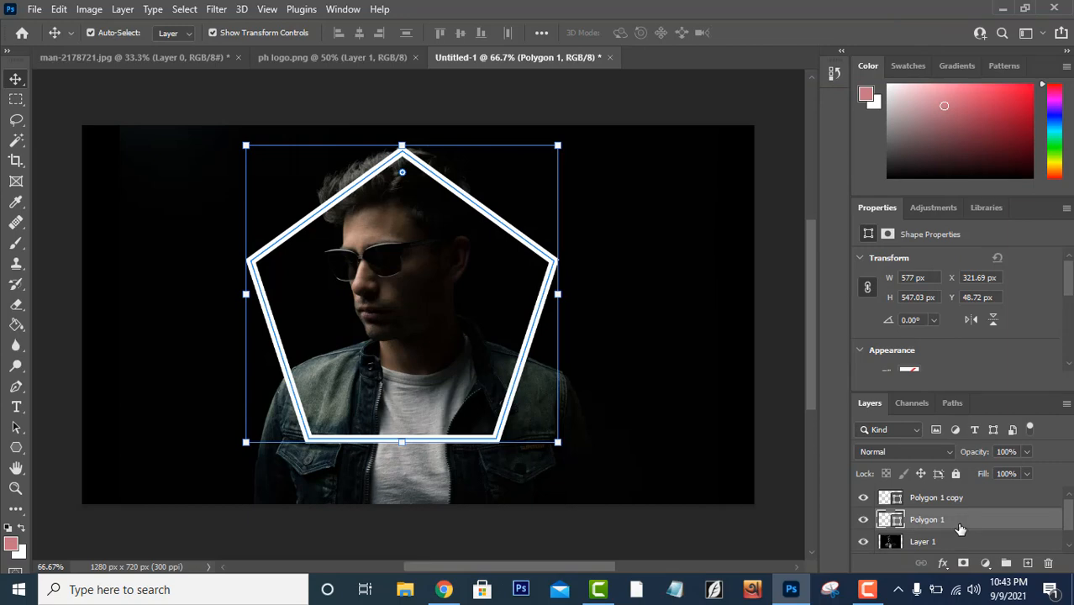
{"action": "right_click", "coordinate": [960, 528]}
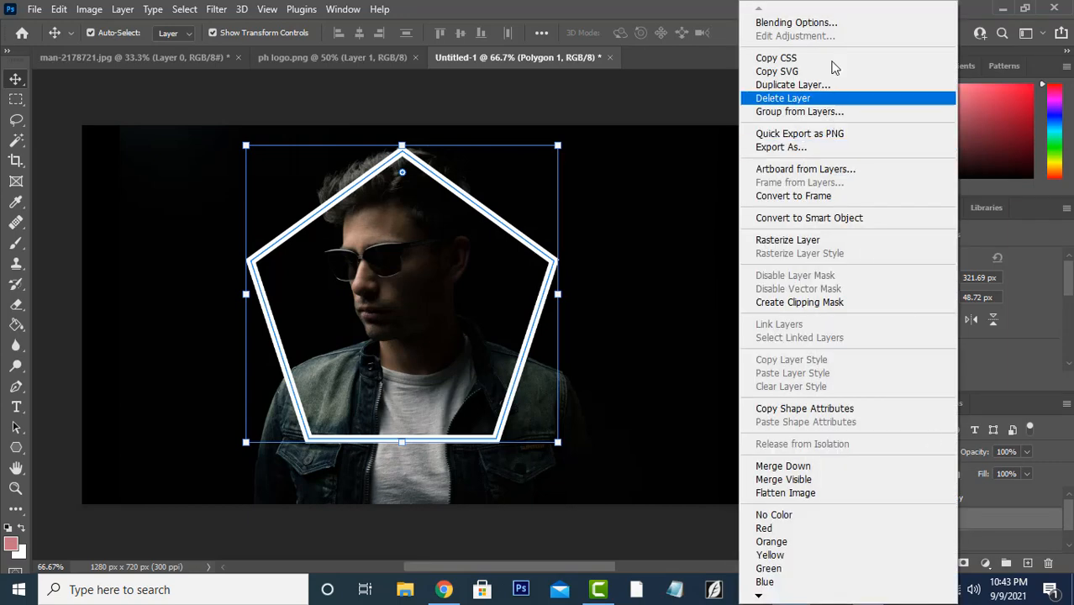
{"action": "left_click", "coordinate": [839, 25]}
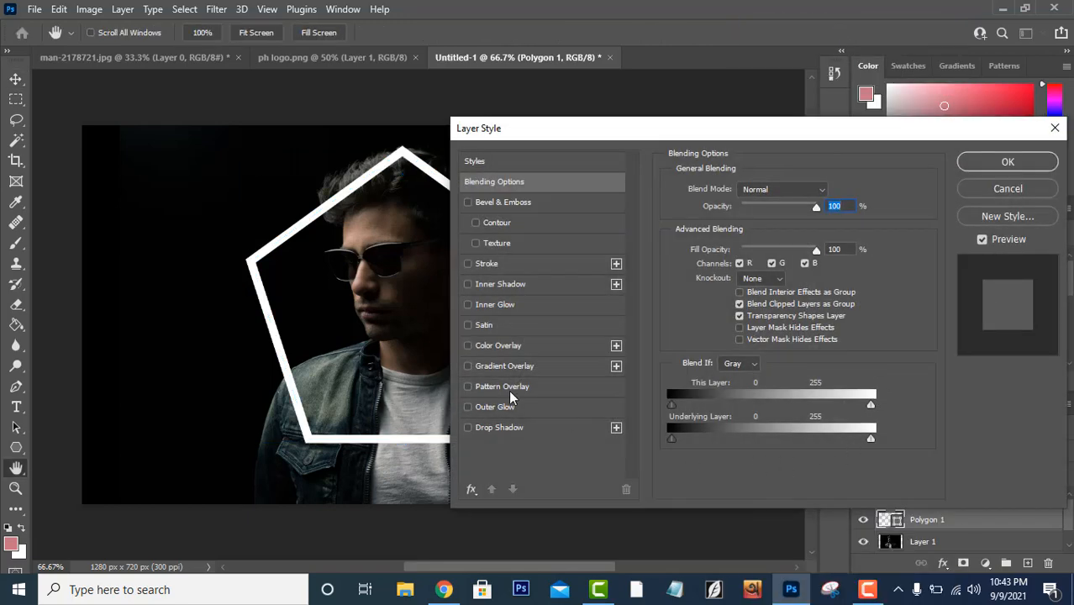
{"action": "left_click", "coordinate": [495, 269]}
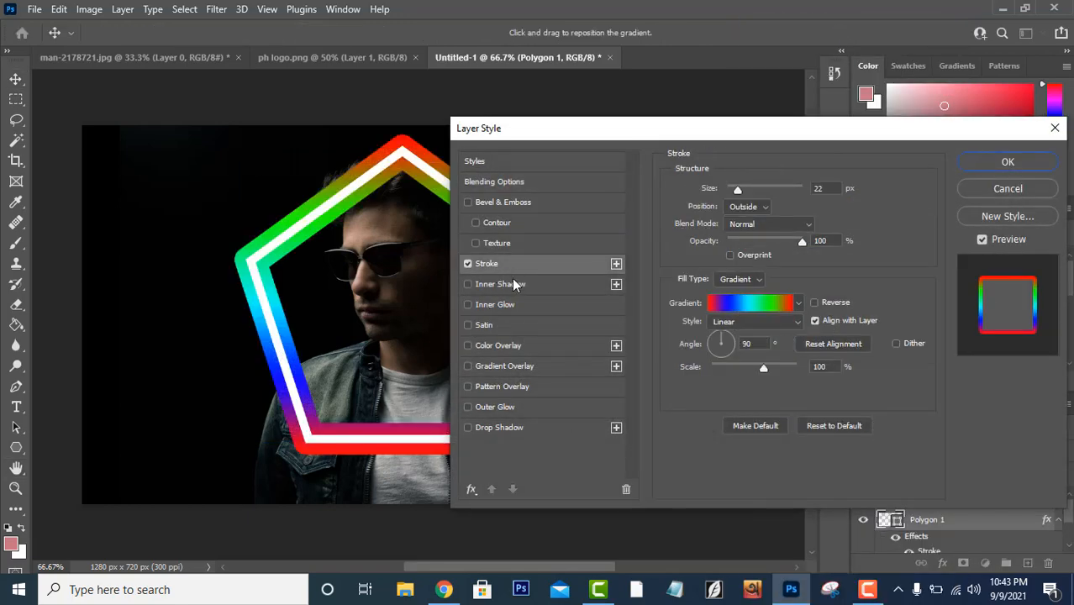
Edit the stroke gradient, using red fd0707 for the first stop, blue for the second and cyan 05fee9 for the third at 49%
{"action": "left_click", "coordinate": [766, 306]}
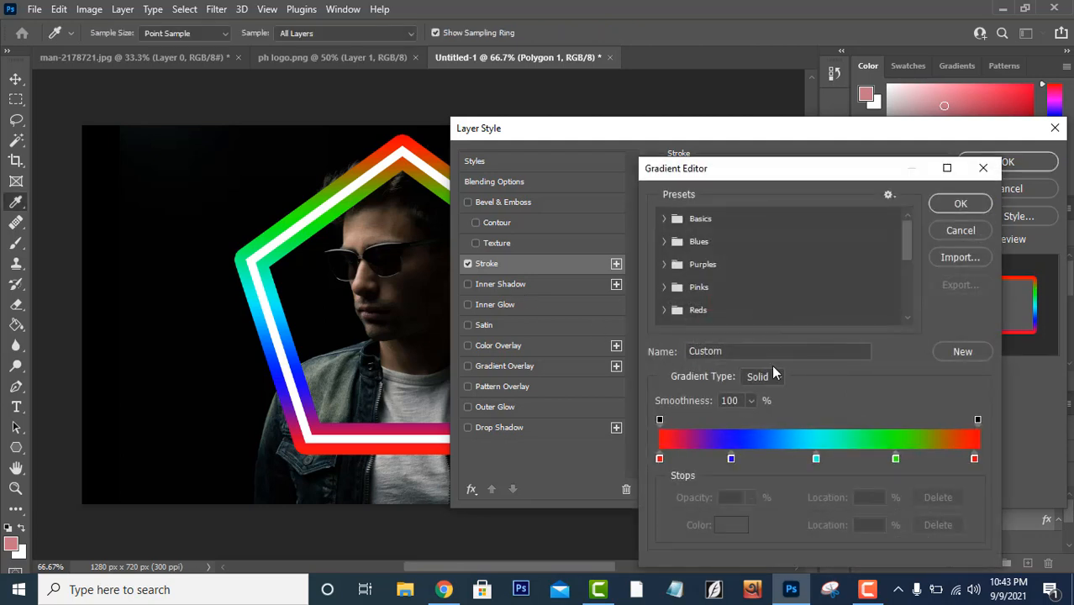
{"action": "left_click", "coordinate": [659, 460]}
{"action": "left_click", "coordinate": [728, 526]}
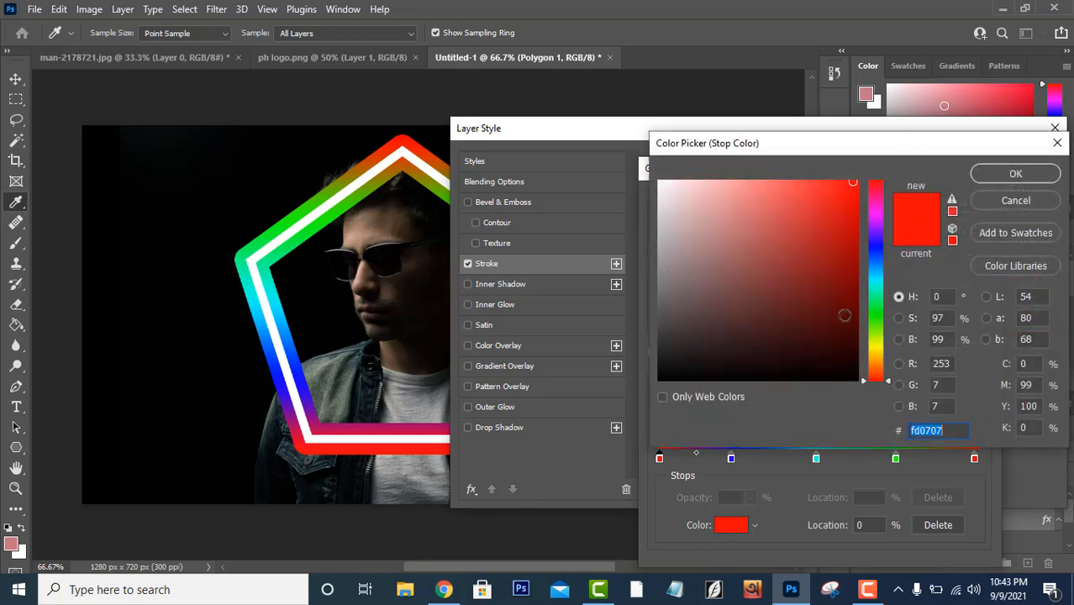
{"action": "left_click", "coordinate": [1000, 176]}
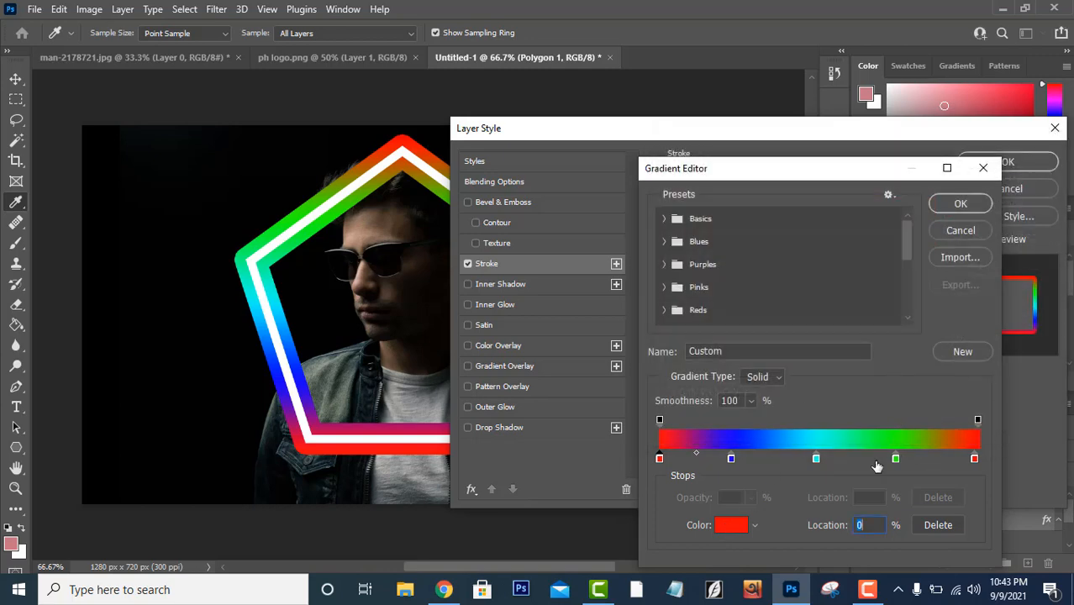
{"action": "left_click", "coordinate": [731, 460]}
{"action": "left_click", "coordinate": [730, 528]}
{"action": "left_click", "coordinate": [998, 175]}
{"action": "left_click", "coordinate": [816, 459]}
{"action": "left_click", "coordinate": [731, 528]}
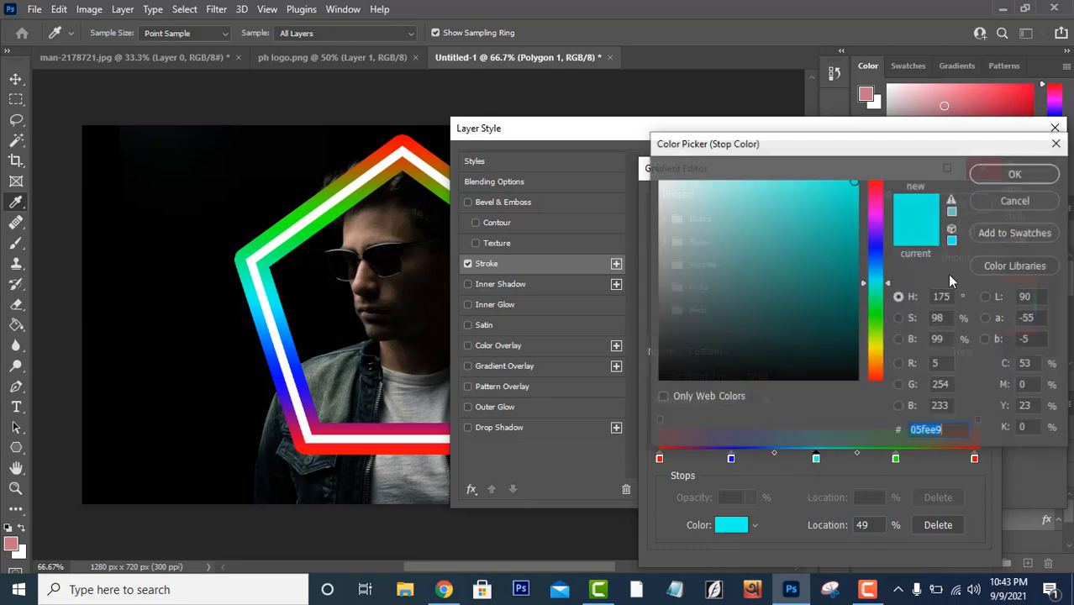
{"action": "left_click", "coordinate": [1013, 174]}
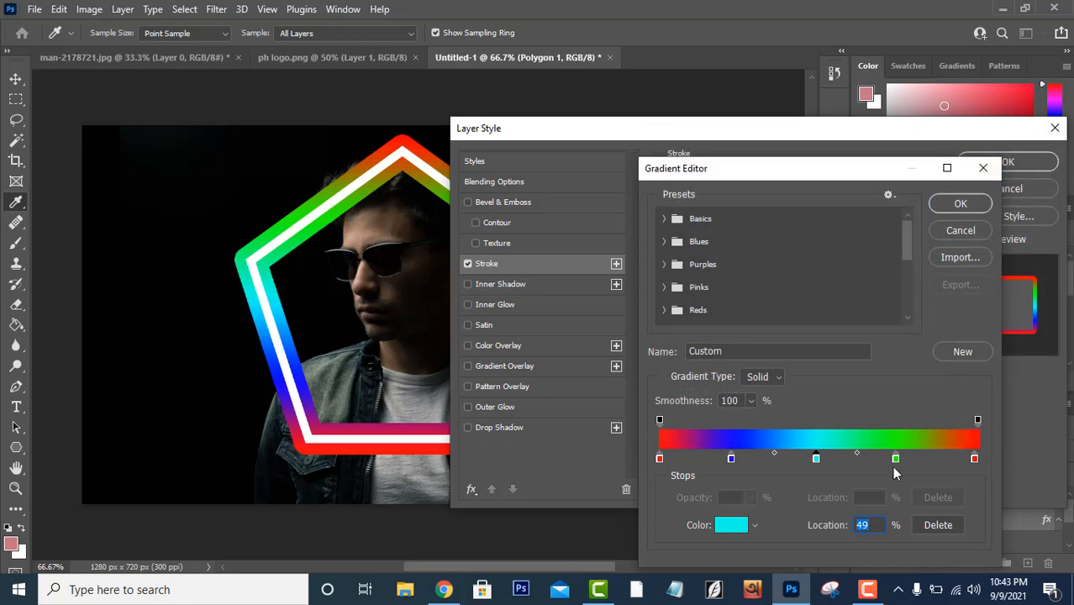
Use green 20fd03 for the gradient stop at 74% and red fc0101 for the one at 99%, and apply the layer style
{"action": "left_click", "coordinate": [895, 459]}
{"action": "left_click", "coordinate": [729, 527]}
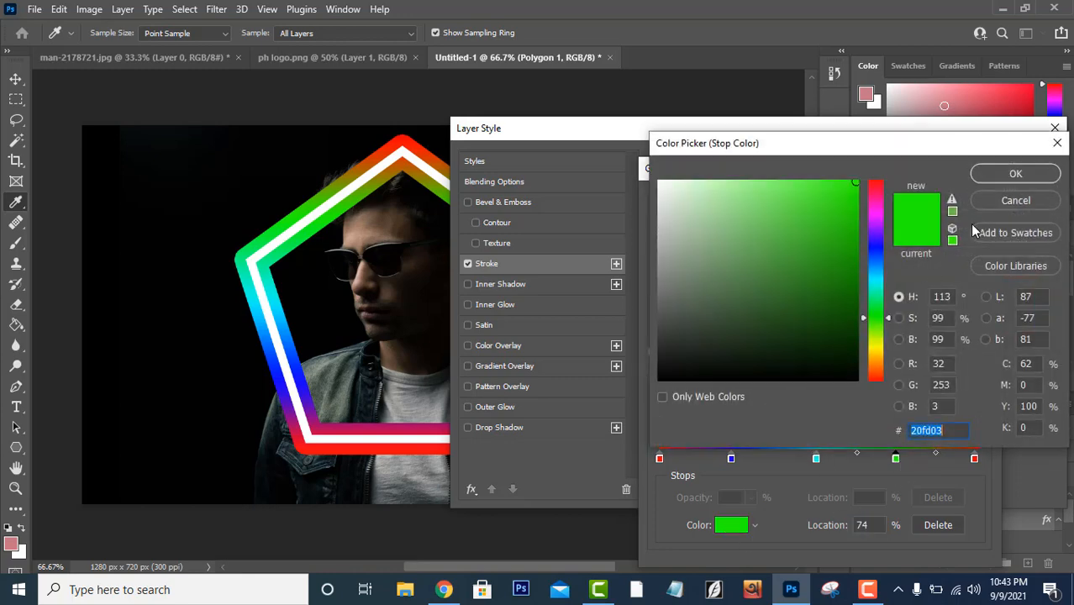
{"action": "left_click", "coordinate": [1015, 173]}
{"action": "left_click", "coordinate": [974, 459]}
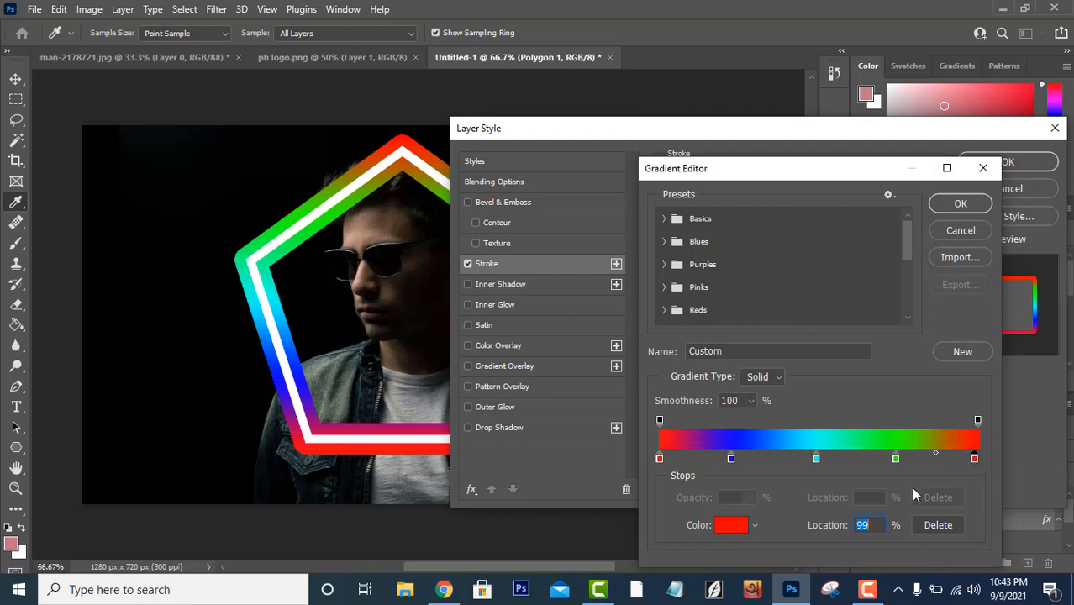
{"action": "left_click", "coordinate": [729, 526]}
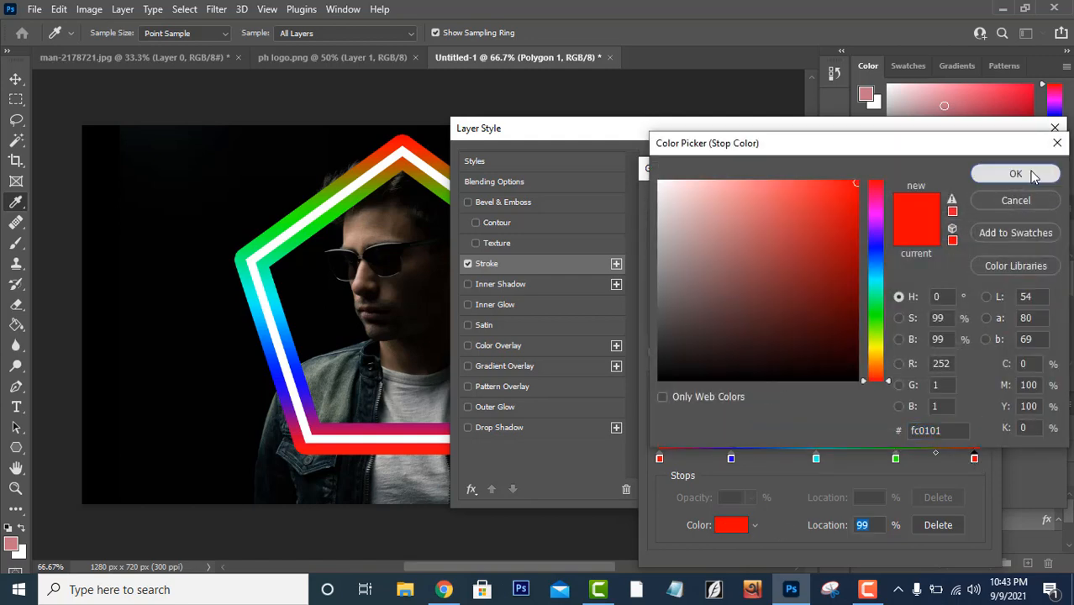
{"action": "left_click", "coordinate": [1033, 174]}
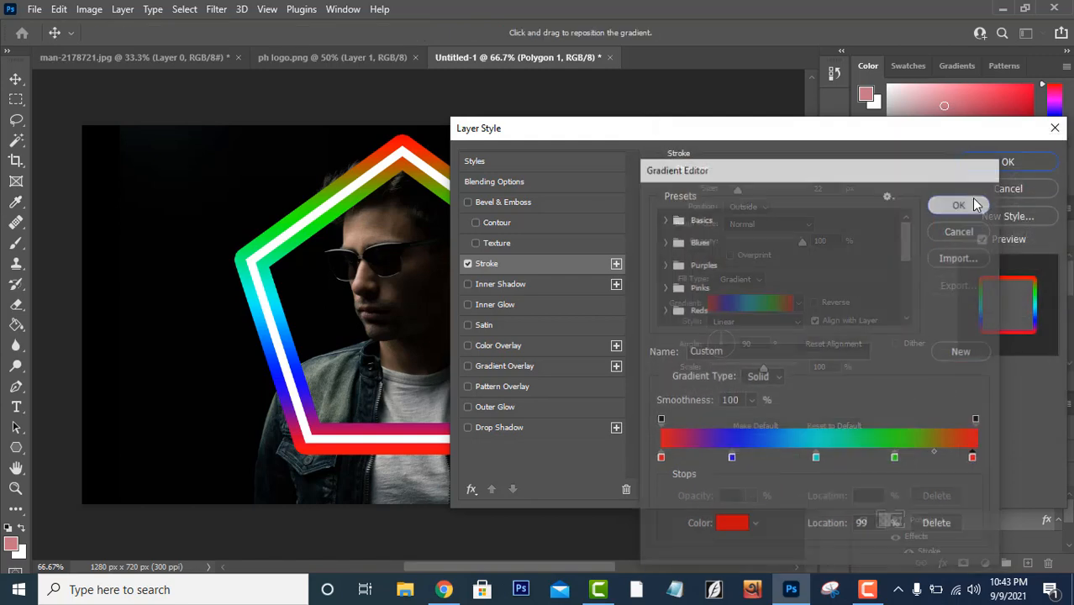
{"action": "left_click", "coordinate": [959, 204]}
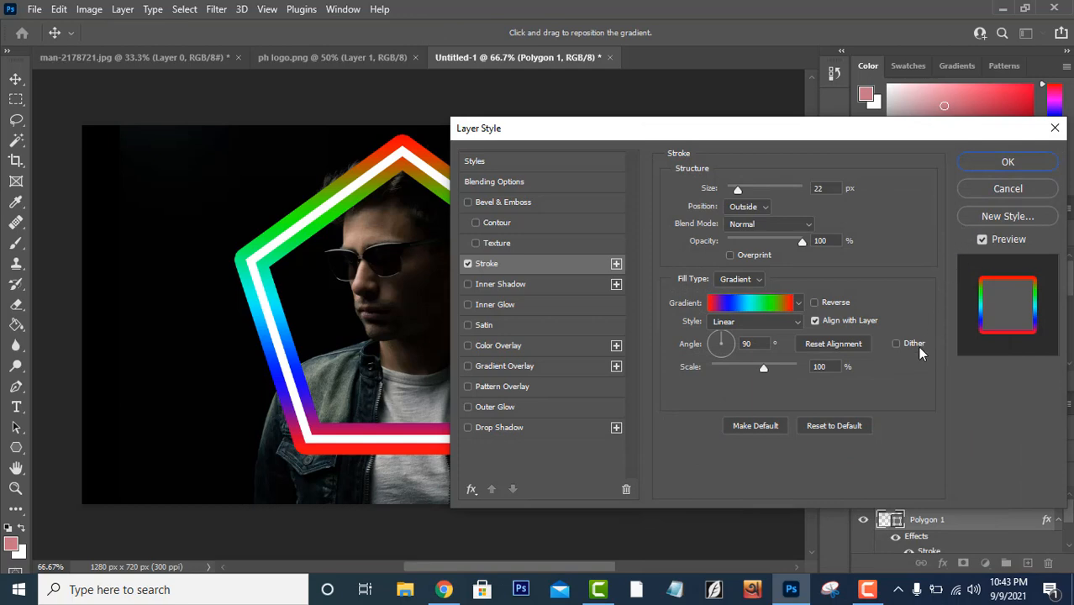
{"action": "left_click", "coordinate": [1007, 161]}
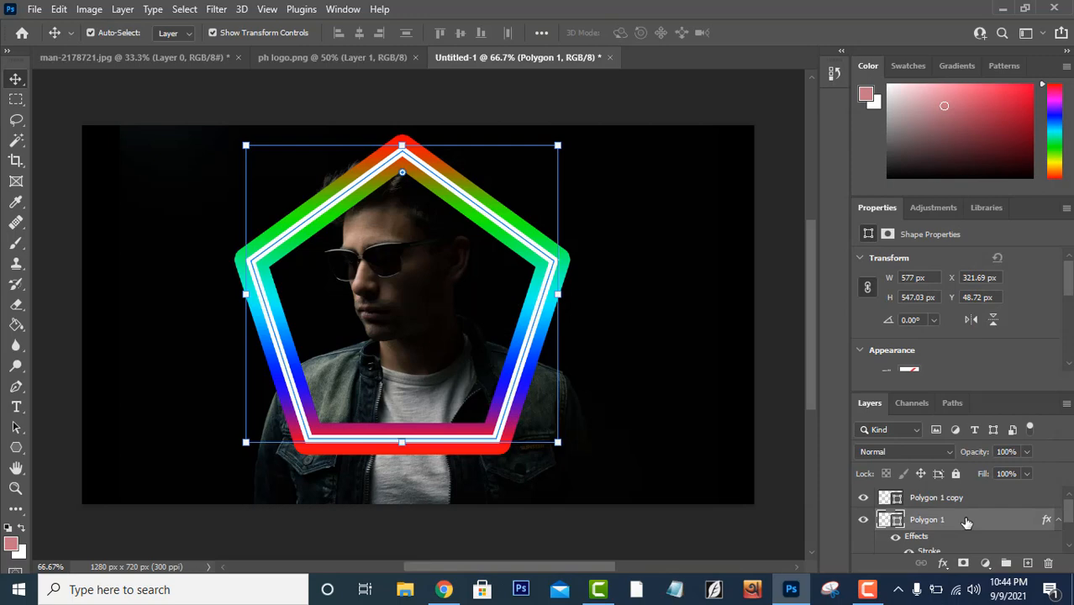
Convert the Polygon 1 layer to a smart object and apply a Gaussian Blur with a 40 px radius
{"action": "left_click", "coordinate": [219, 9]}
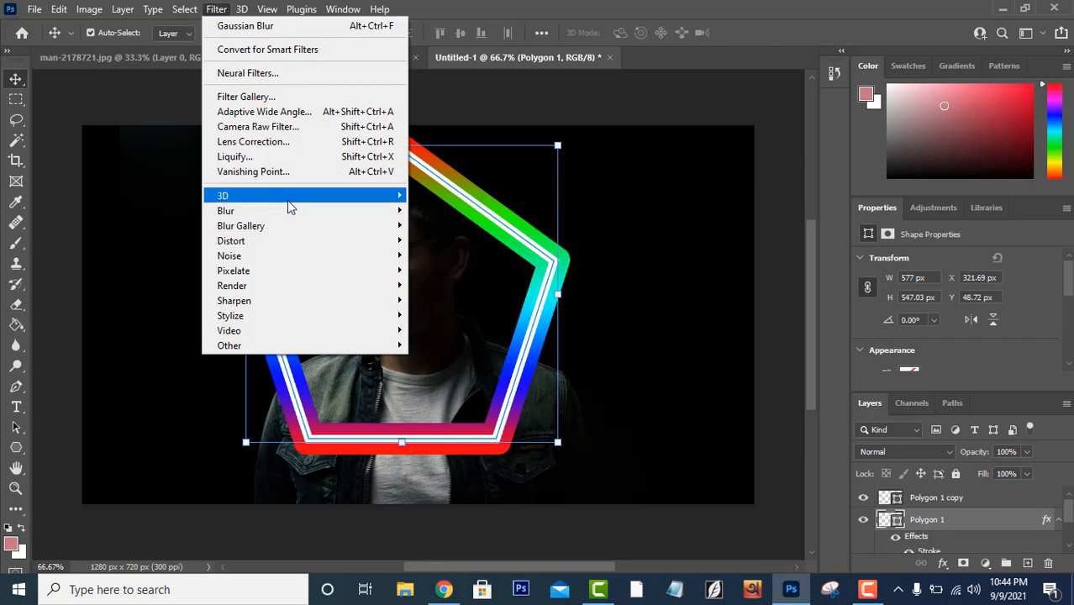
{"action": "mouse_move", "coordinate": [287, 211]}
{"action": "left_click", "coordinate": [445, 270]}
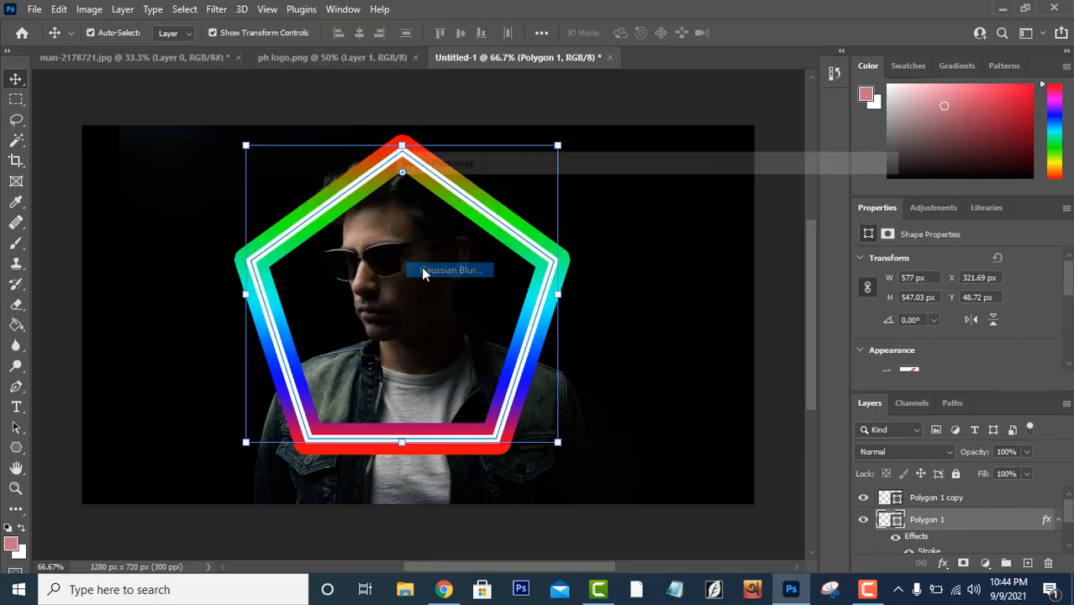
{"action": "left_click", "coordinate": [555, 237]}
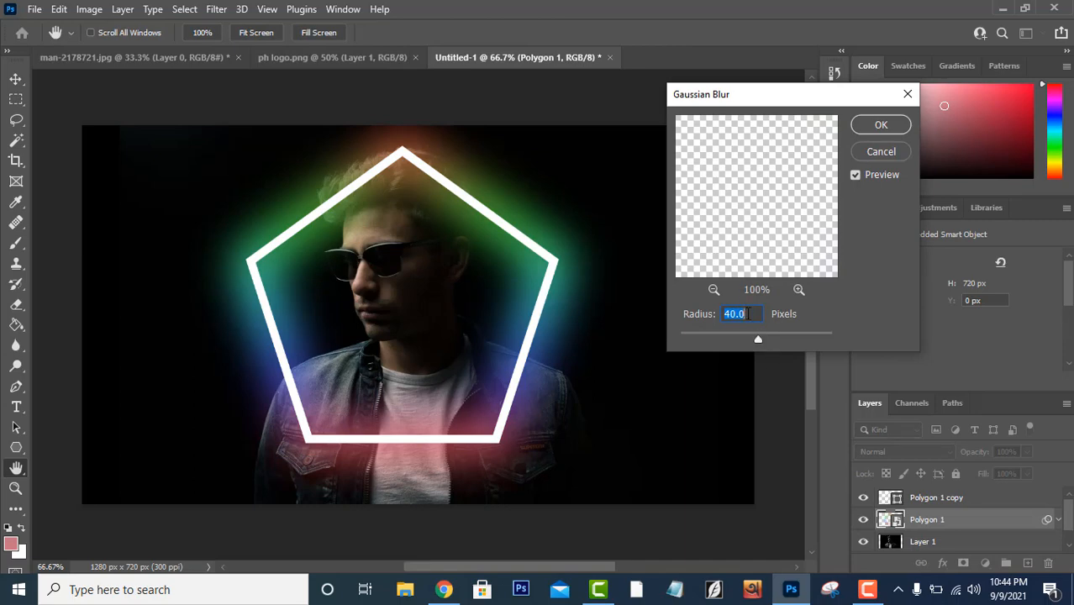
{"action": "type", "text": "40"}
{"action": "left_click", "coordinate": [880, 124]}
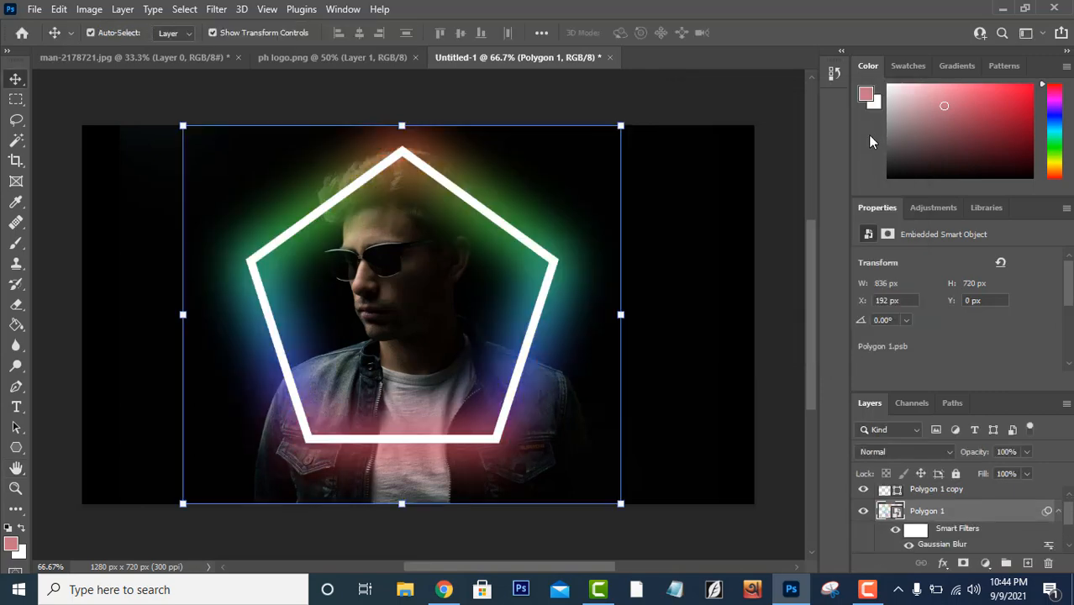
Hide Polygon 1 and add a Curves adjustment above Layer 1, bending the curve strongly to expose the man's outline
{"action": "left_click", "coordinate": [864, 513]}
{"action": "scroll", "coordinate": [967, 532], "scroll_direction": "down", "scroll_amount": 1}
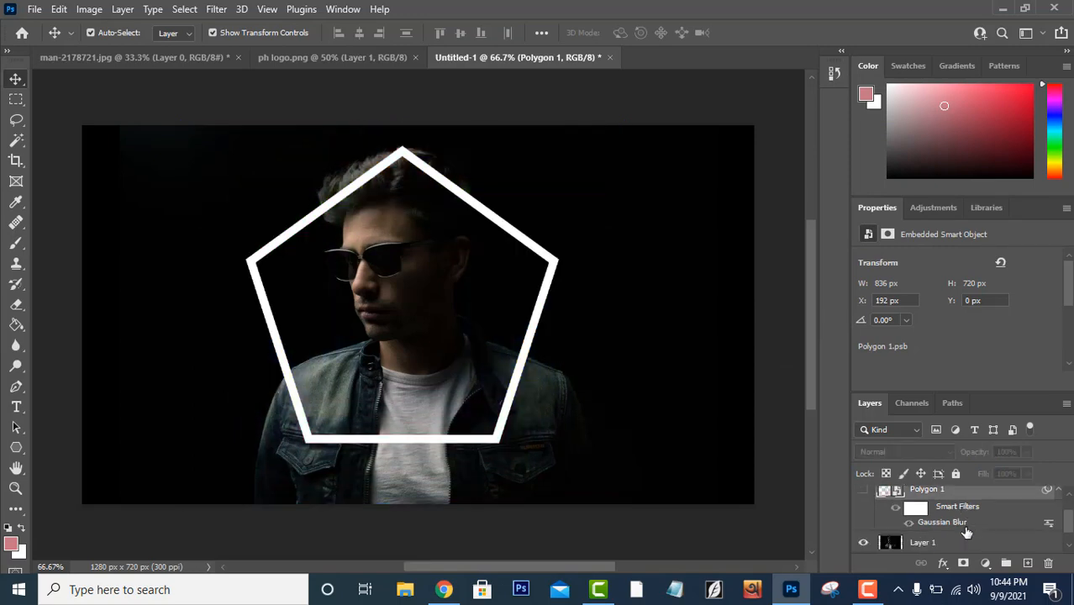
{"action": "scroll", "coordinate": [966, 533], "scroll_direction": "down", "scroll_amount": 1}
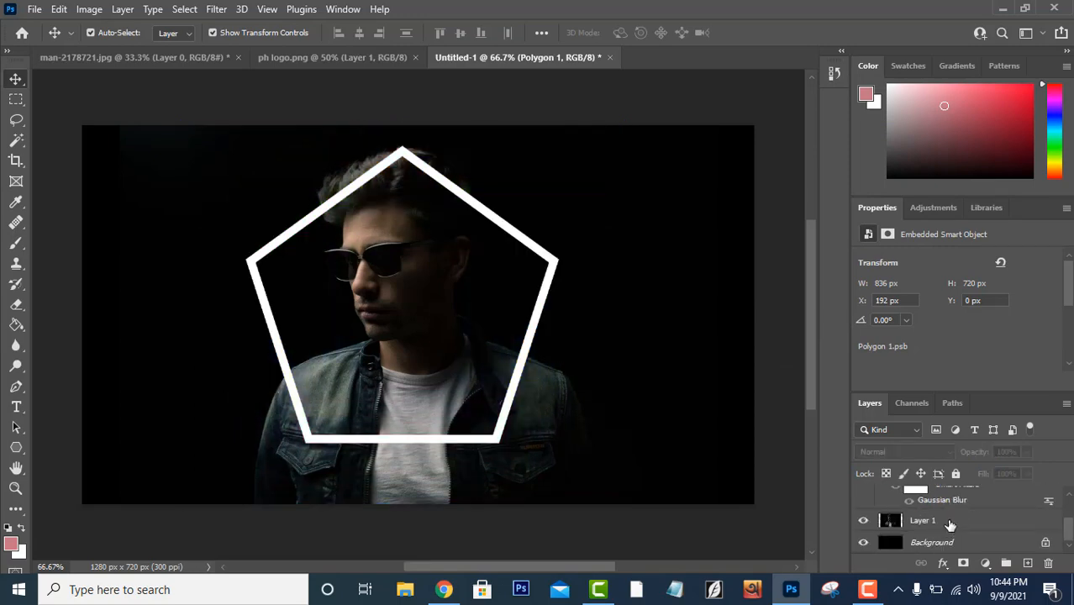
{"action": "left_click", "coordinate": [950, 525]}
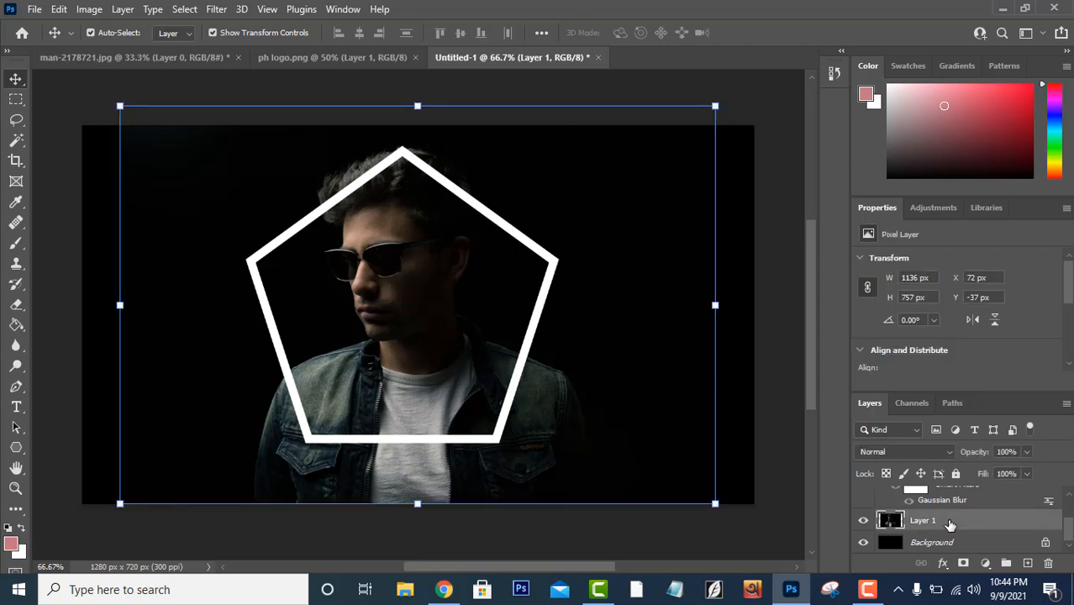
{"action": "left_click", "coordinate": [987, 563]}
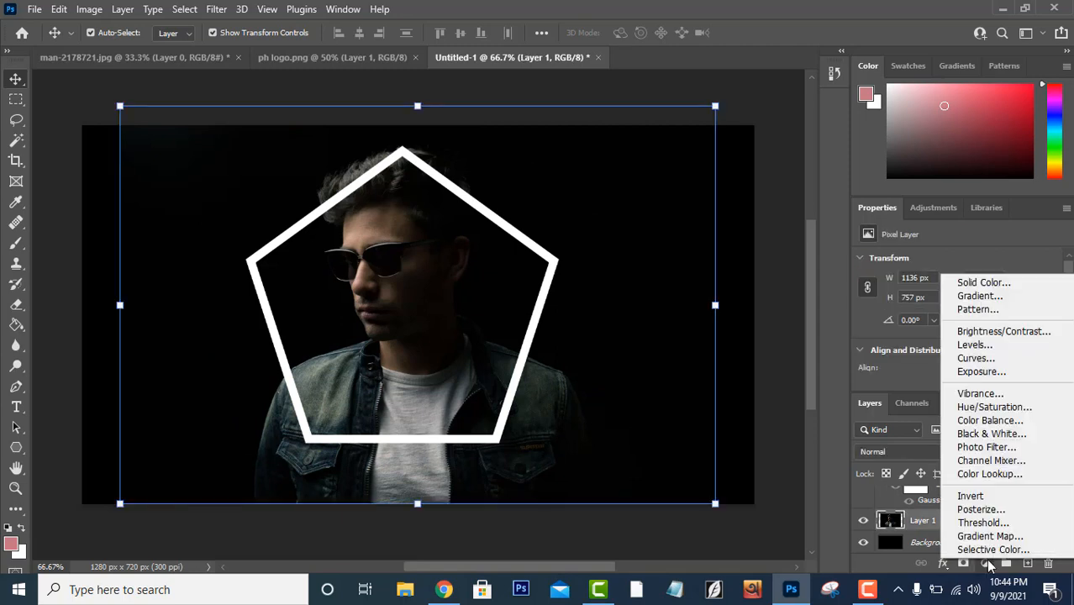
{"action": "left_click", "coordinate": [983, 359]}
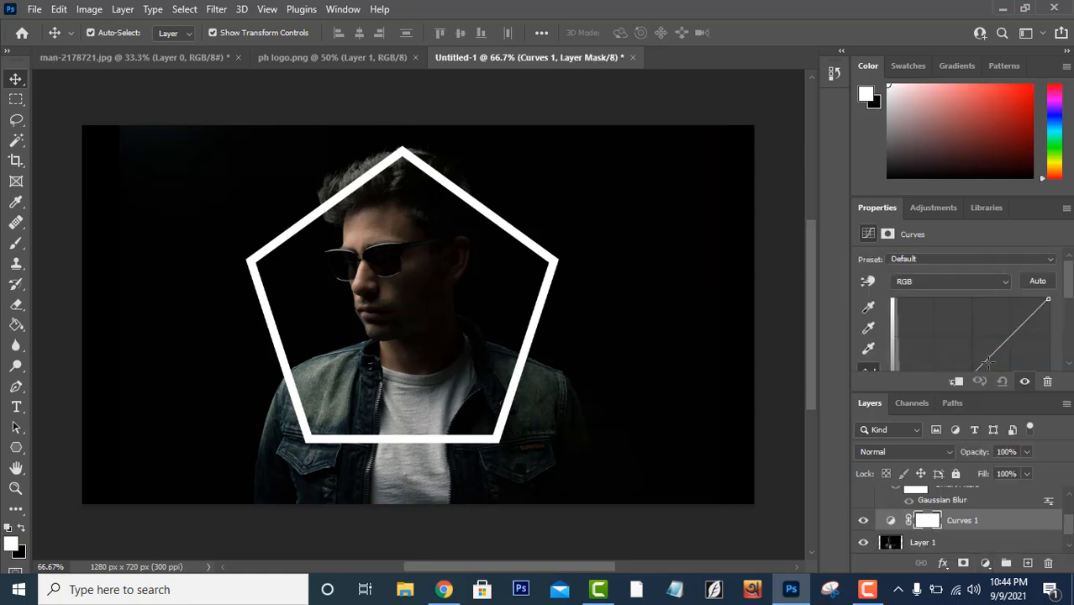
{"action": "mouse_move", "coordinate": [988, 361]}
{"action": "left_mouse_down"}
{"action": "mouse_move", "coordinate": [952, 336]}
{"action": "mouse_move", "coordinate": [978, 320]}
{"action": "mouse_move", "coordinate": [958, 357]}
{"action": "mouse_move", "coordinate": [985, 326]}
{"action": "mouse_move", "coordinate": [1000, 350]}
{"action": "left_mouse_up"}
{"action": "left_click_drag", "start_coordinate": [935, 352], "coordinate": [897, 311]}
Rasterize the Polygon 1 copy layer and erase the part of the white frame that crosses the man's hair
{"action": "scroll", "coordinate": [978, 504], "scroll_direction": "up", "scroll_amount": 3}
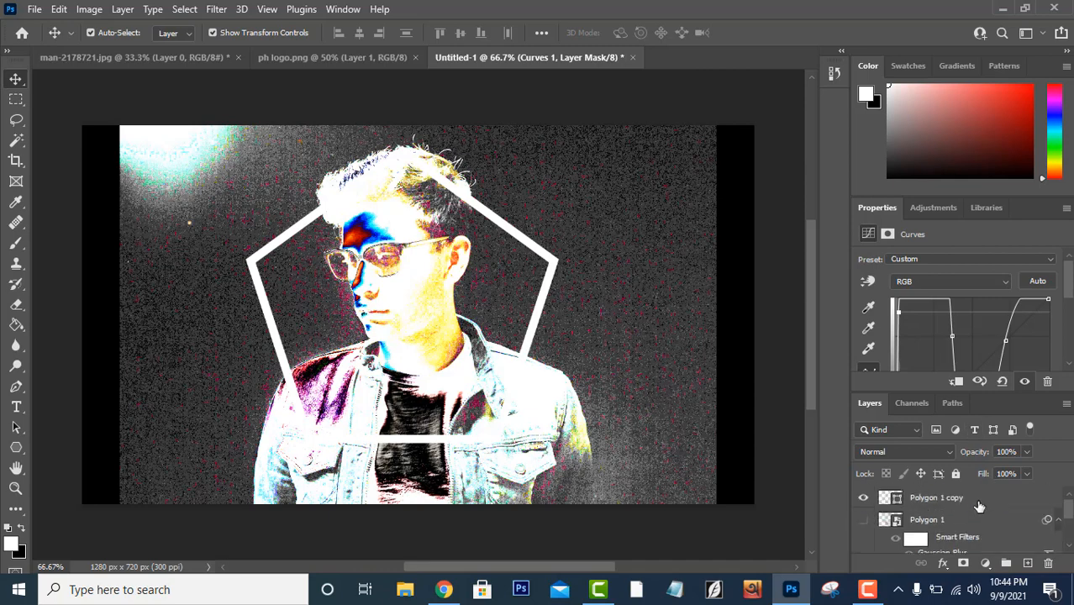
{"action": "left_click", "coordinate": [928, 498]}
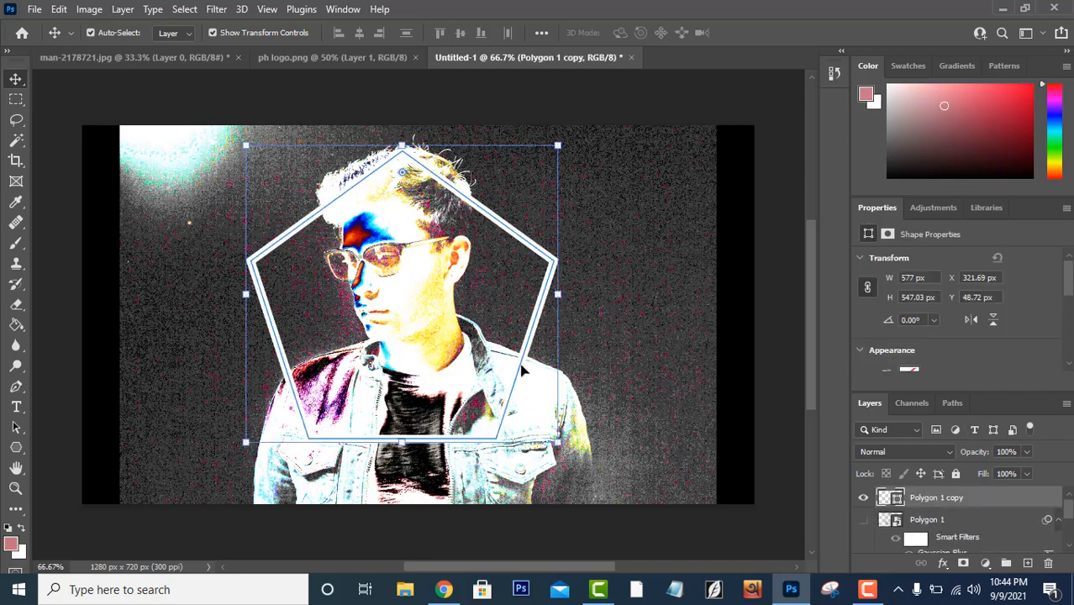
{"action": "left_click", "coordinate": [21, 309]}
{"action": "left_click", "coordinate": [279, 243]}
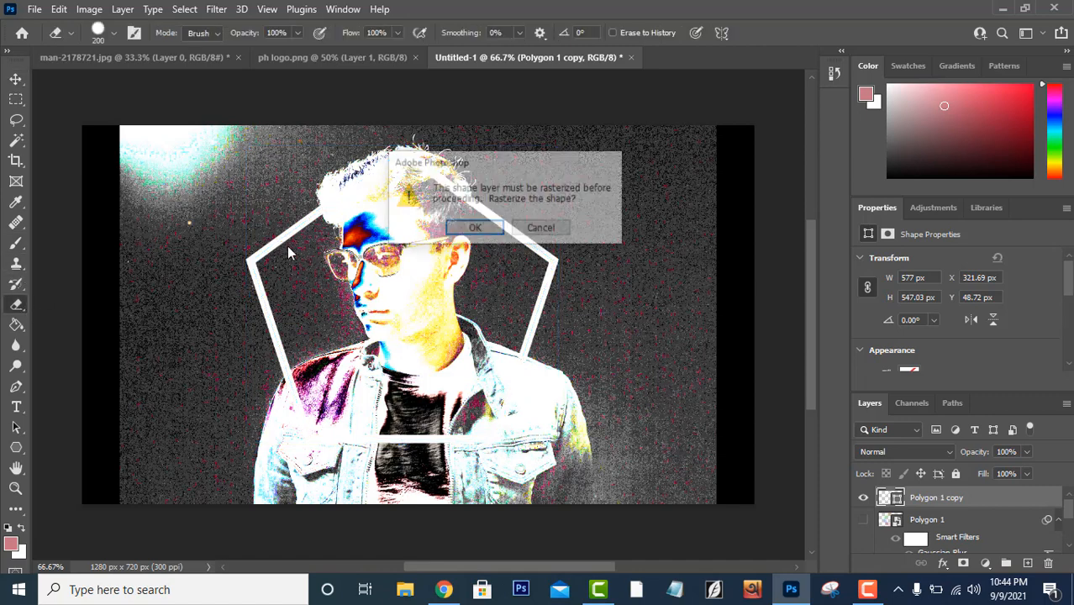
{"action": "left_click", "coordinate": [454, 228]}
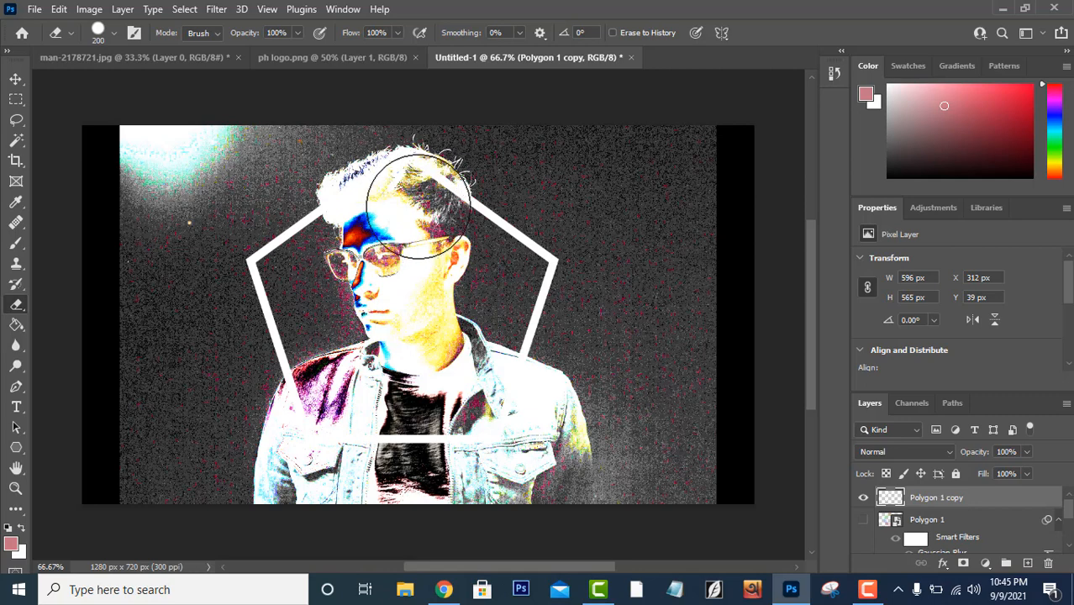
{"action": "mouse_move", "coordinate": [417, 206]}
{"action": "left_mouse_down"}
{"action": "mouse_move", "coordinate": [378, 181]}
{"action": "mouse_move", "coordinate": [403, 185]}
{"action": "mouse_move", "coordinate": [367, 181]}
{"action": "left_mouse_up"}
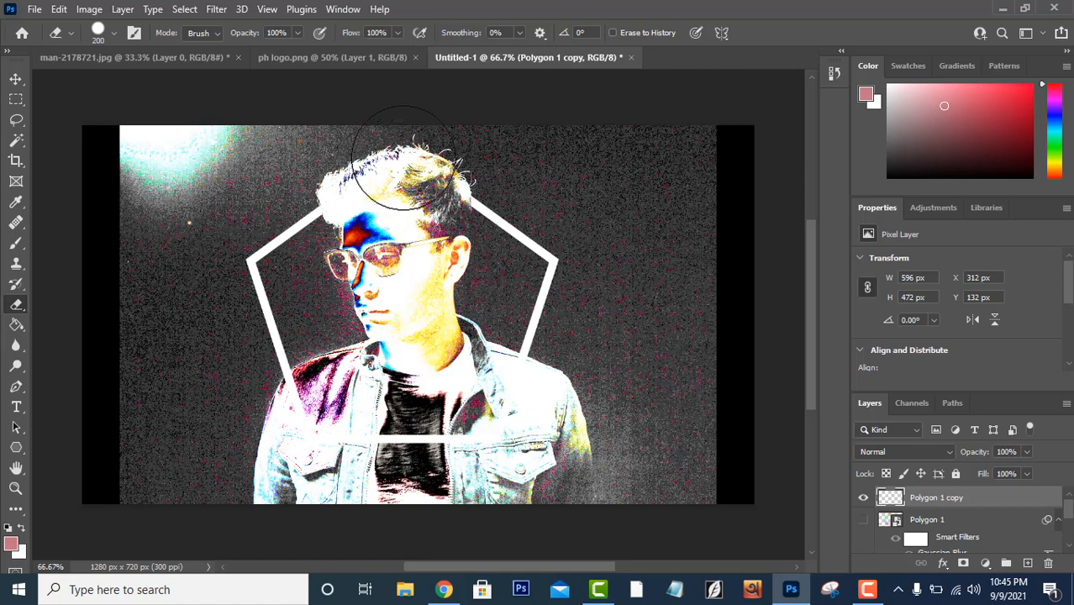
Hide the Curves 1 adjustment and show the blurred Polygon 1 layer again
{"action": "left_click", "coordinate": [16, 80]}
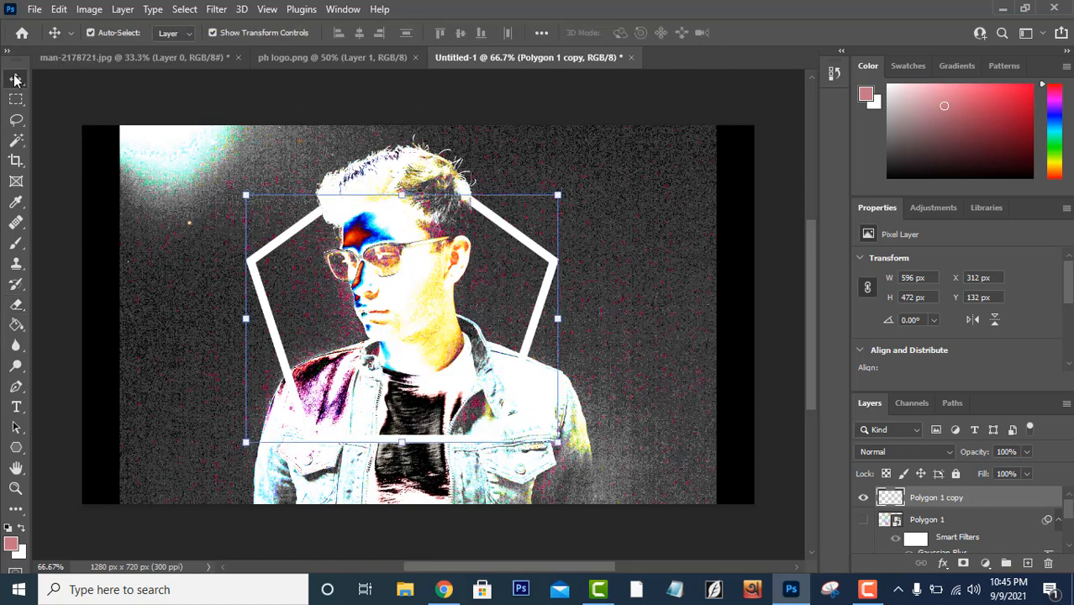
{"action": "scroll", "coordinate": [975, 538], "scroll_direction": "down", "scroll_amount": 2}
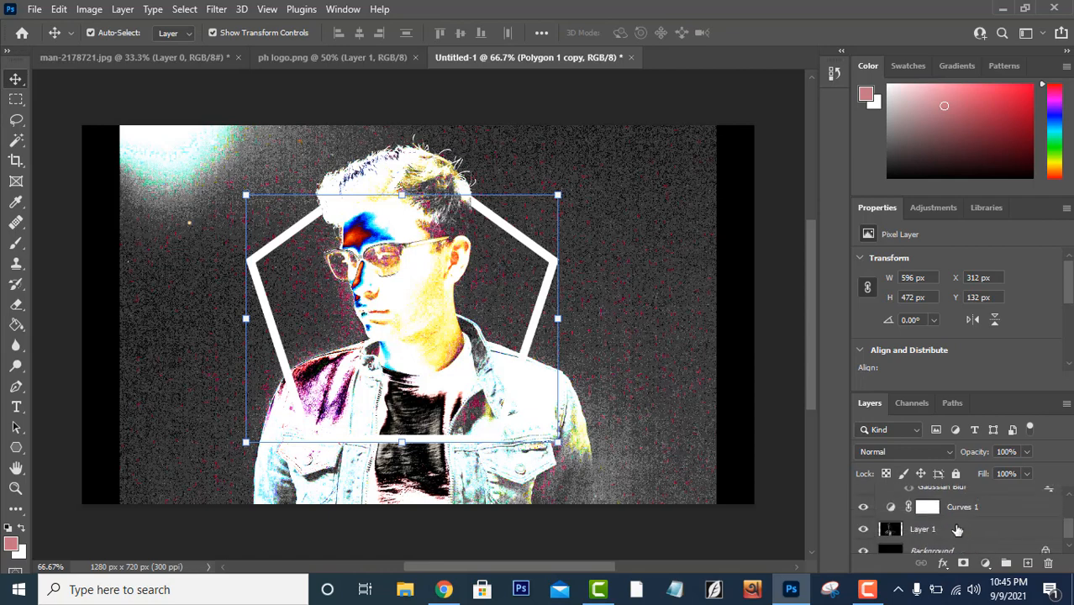
{"action": "left_click", "coordinate": [863, 507]}
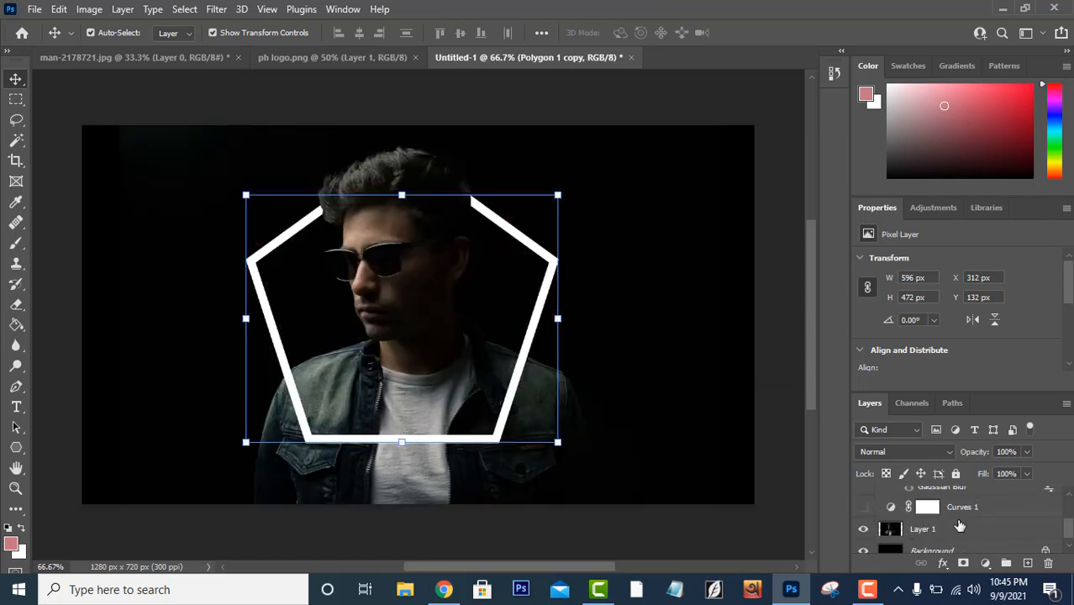
{"action": "scroll", "coordinate": [960, 526], "scroll_direction": "up", "scroll_amount": 2}
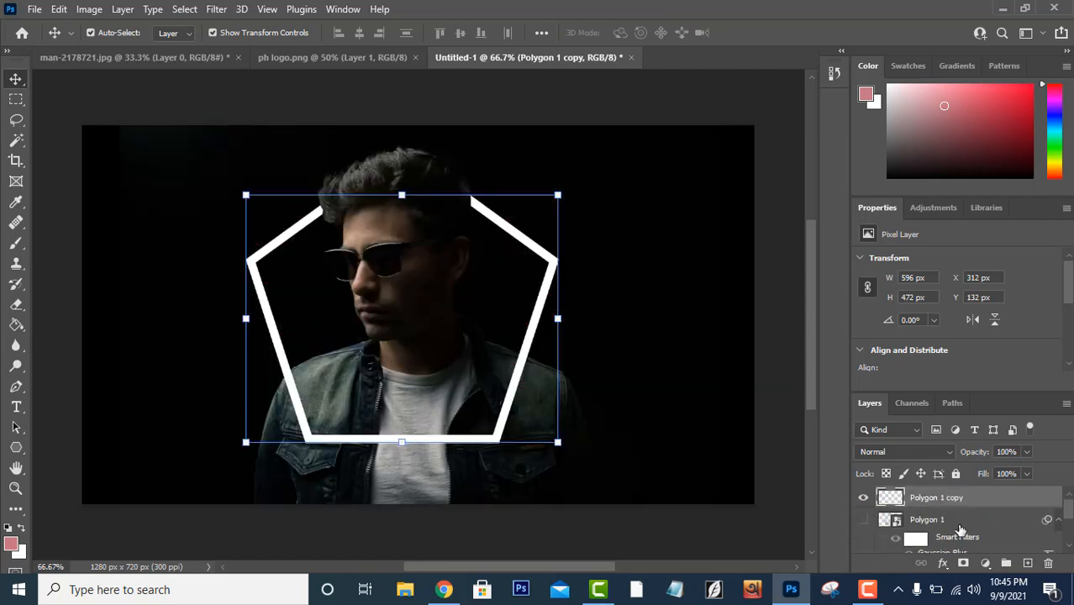
{"action": "left_click", "coordinate": [862, 520]}
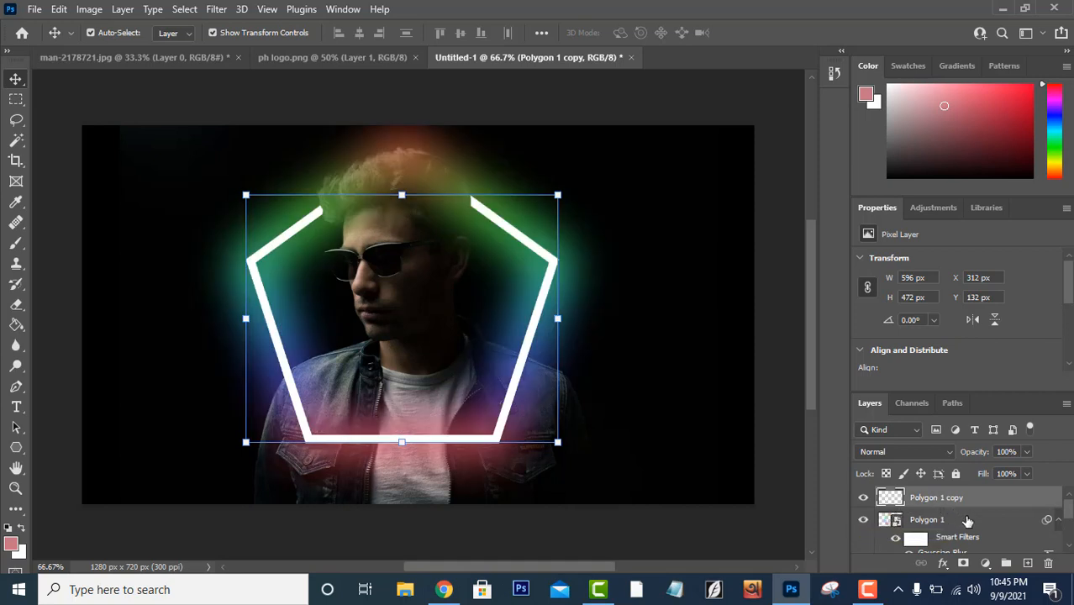
Delete the Curves 1 adjustment layer
{"action": "scroll", "coordinate": [964, 521], "scroll_direction": "down", "scroll_amount": 2}
{"action": "scroll", "coordinate": [964, 522], "scroll_direction": "down", "scroll_amount": 2}
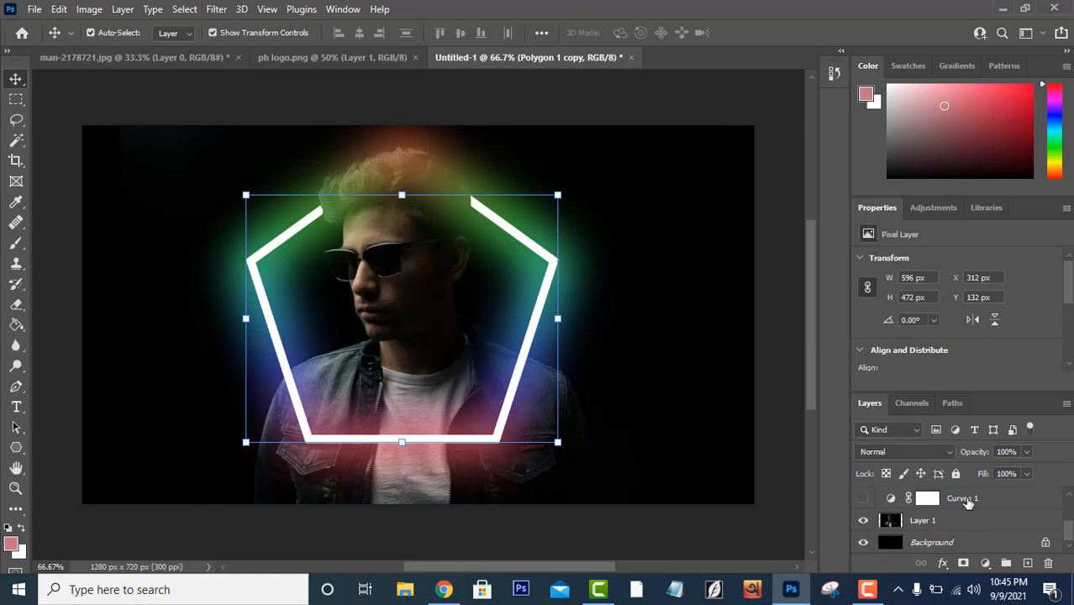
{"action": "left_click", "coordinate": [976, 499]}
{"action": "left_click_drag", "start_coordinate": [978, 502], "coordinate": [1047, 563]}
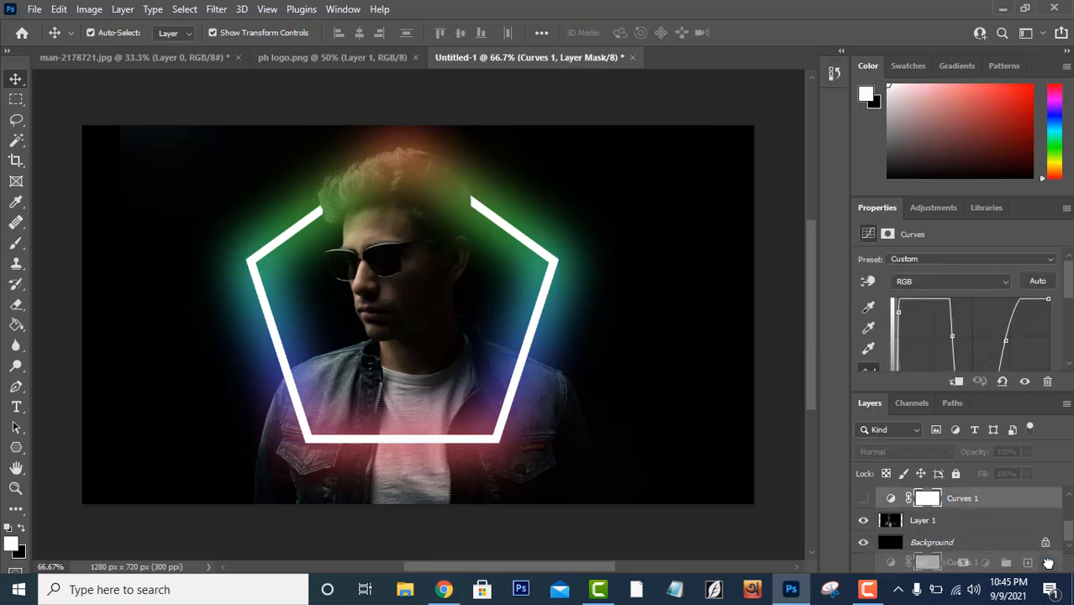
Add a new empty layer above Polygon 1 copy
{"action": "scroll", "coordinate": [950, 538], "scroll_direction": "up", "scroll_amount": 3}
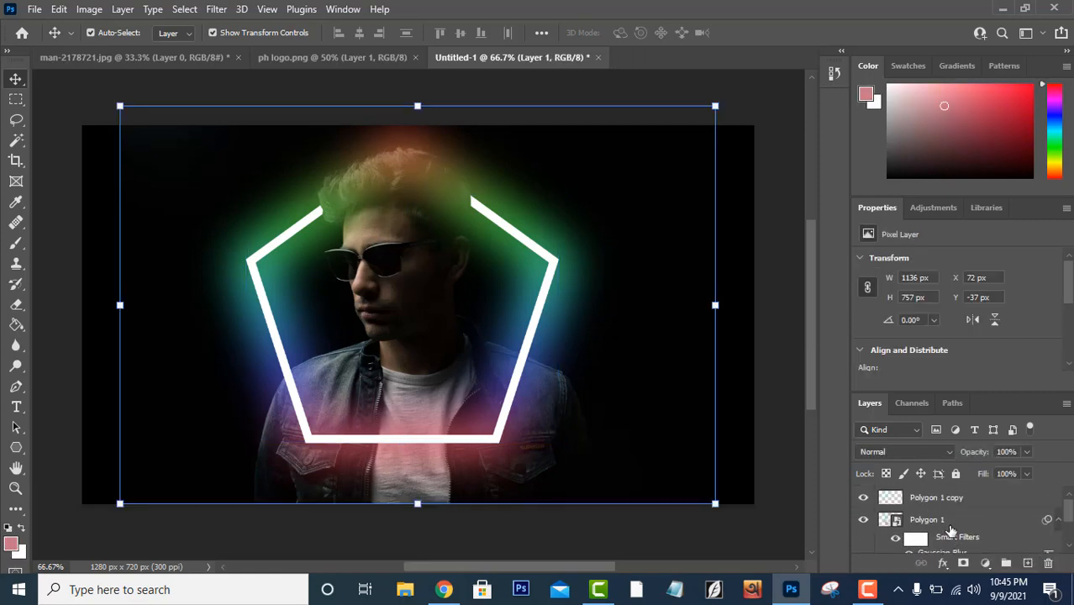
{"action": "left_click", "coordinate": [947, 499]}
{"action": "left_click", "coordinate": [947, 499]}
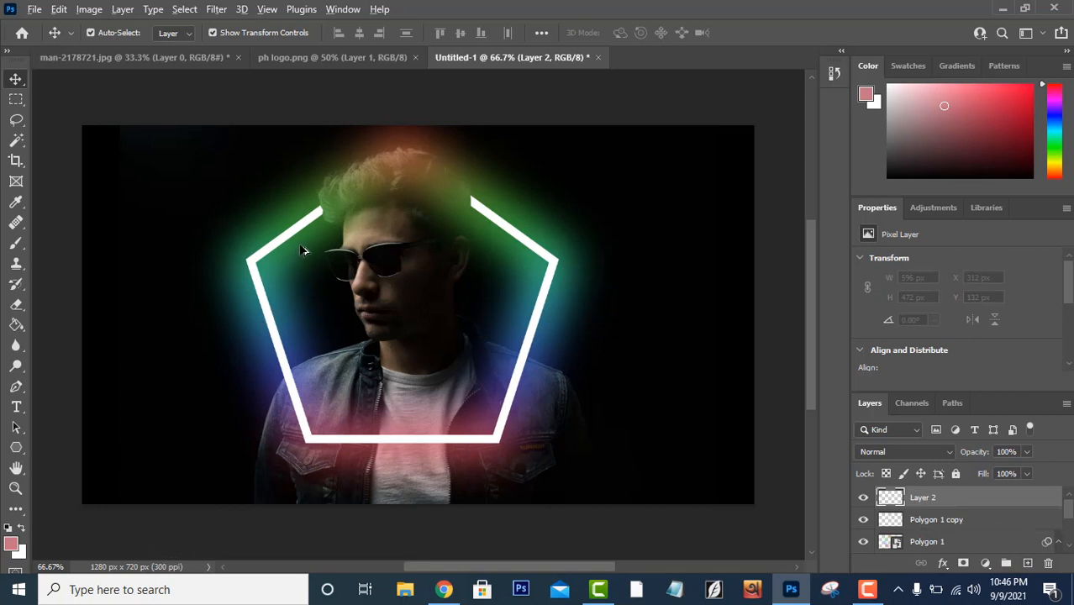
Brush green sampled from the glow over the man's face and sampled pink over the lower jacket and shirt on Layer 2
{"action": "key", "text": "b"}
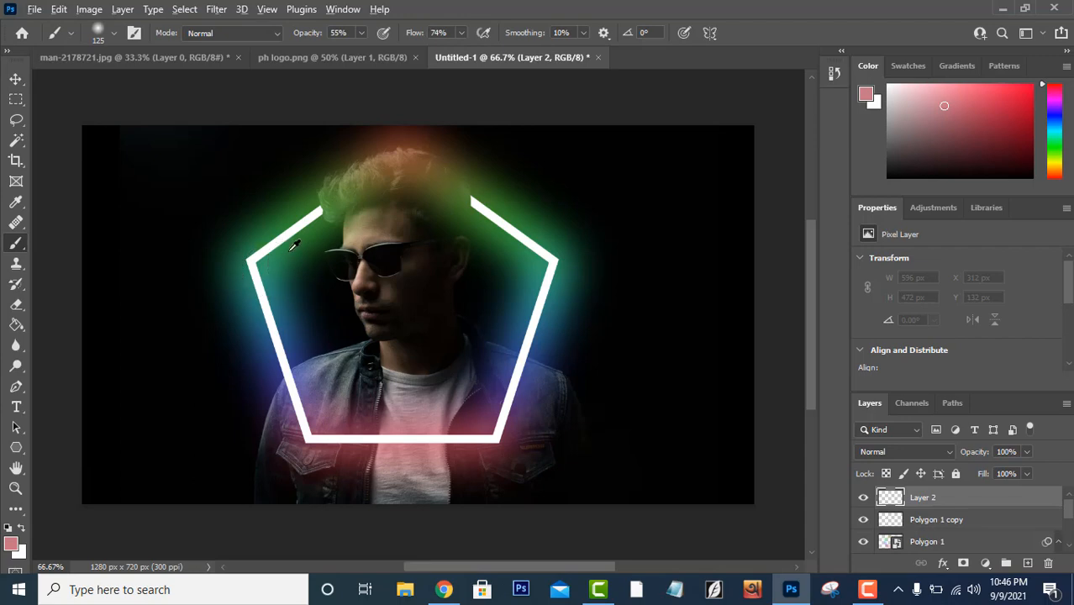
{"action": "left_click", "coordinate": [287, 248], "text": "alt"}
{"action": "mouse_move", "coordinate": [376, 226]}
{"action": "left_mouse_down"}
{"action": "mouse_move", "coordinate": [348, 248]}
{"action": "mouse_move", "coordinate": [384, 256]}
{"action": "mouse_move", "coordinate": [383, 222]}
{"action": "mouse_move", "coordinate": [455, 262]}
{"action": "mouse_move", "coordinate": [363, 274]}
{"action": "mouse_move", "coordinate": [360, 237]}
{"action": "mouse_move", "coordinate": [379, 187]}
{"action": "left_mouse_up"}
{"action": "left_click", "coordinate": [341, 420], "text": "alt"}
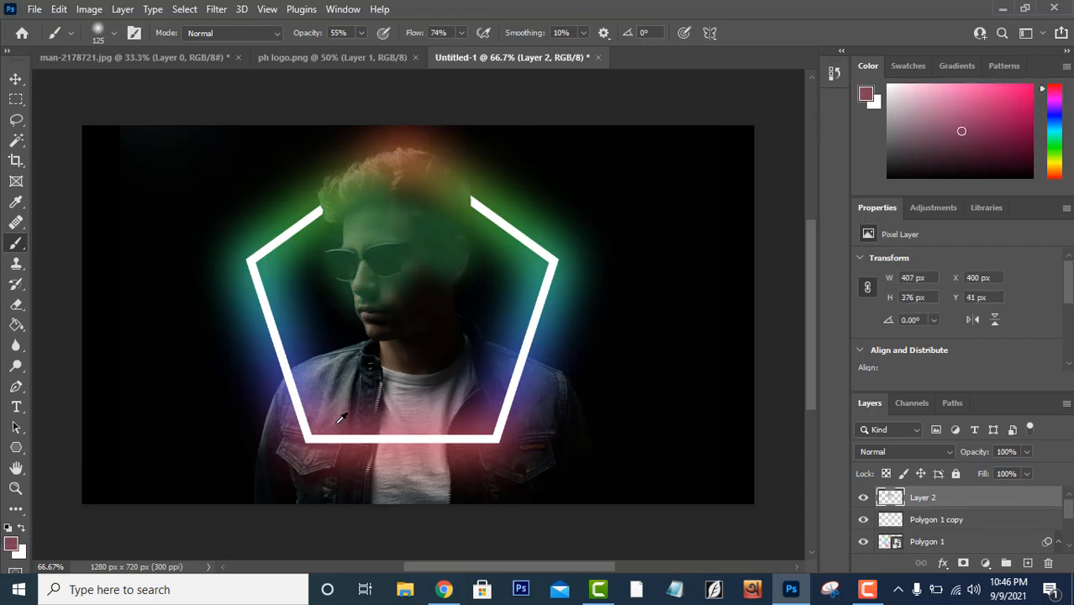
{"action": "mouse_move", "coordinate": [328, 479]}
{"action": "left_mouse_down"}
{"action": "mouse_move", "coordinate": [429, 497]}
{"action": "mouse_move", "coordinate": [493, 466]}
{"action": "mouse_move", "coordinate": [346, 504]}
{"action": "mouse_move", "coordinate": [296, 477]}
{"action": "mouse_move", "coordinate": [307, 488]}
{"action": "mouse_move", "coordinate": [520, 475]}
{"action": "mouse_move", "coordinate": [545, 492]}
{"action": "mouse_move", "coordinate": [479, 412]}
{"action": "left_mouse_up"}
Sample blue, green and teal from the glow and brush them over the upper jacket and the areas beside the face
{"action": "left_click", "coordinate": [521, 351], "text": "alt"}
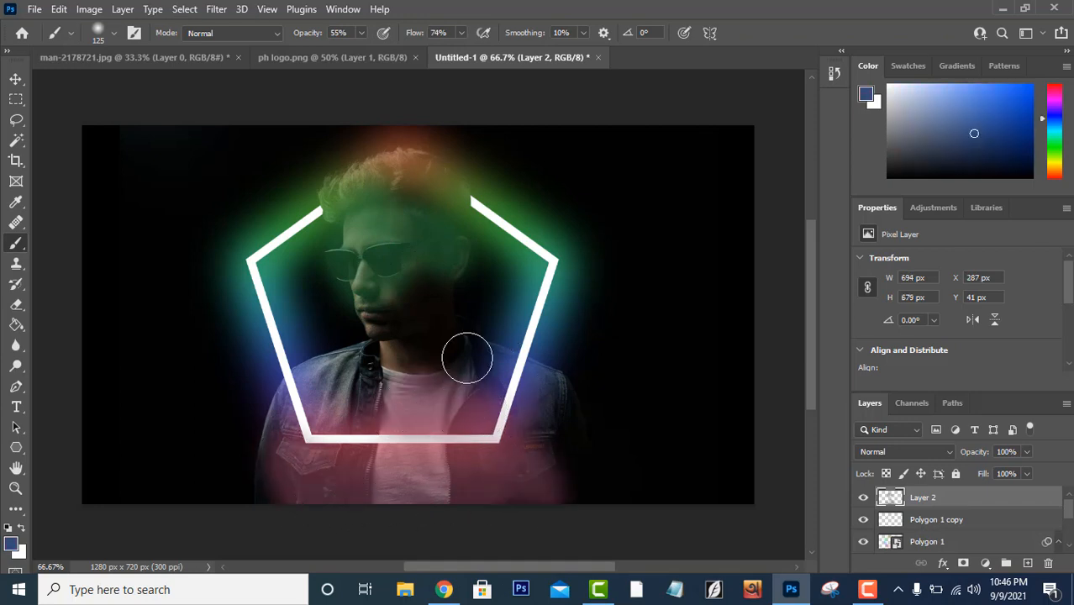
{"action": "mouse_move", "coordinate": [323, 360]}
{"action": "left_mouse_down"}
{"action": "mouse_move", "coordinate": [346, 347]}
{"action": "mouse_move", "coordinate": [317, 309]}
{"action": "mouse_move", "coordinate": [347, 372]}
{"action": "mouse_move", "coordinate": [315, 297]}
{"action": "left_mouse_up"}
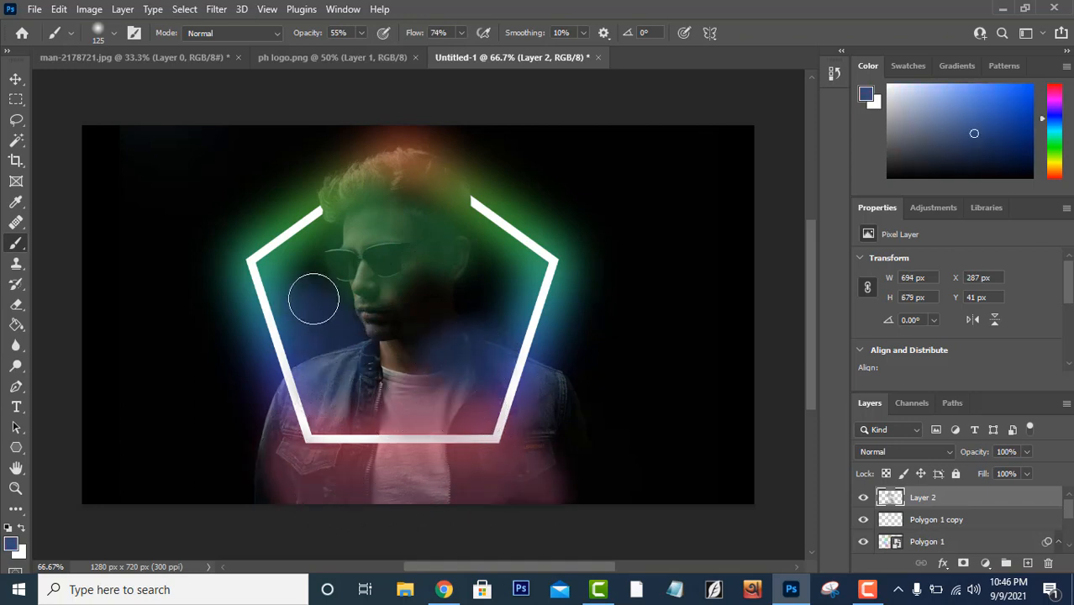
{"action": "left_click", "coordinate": [301, 246], "text": "alt"}
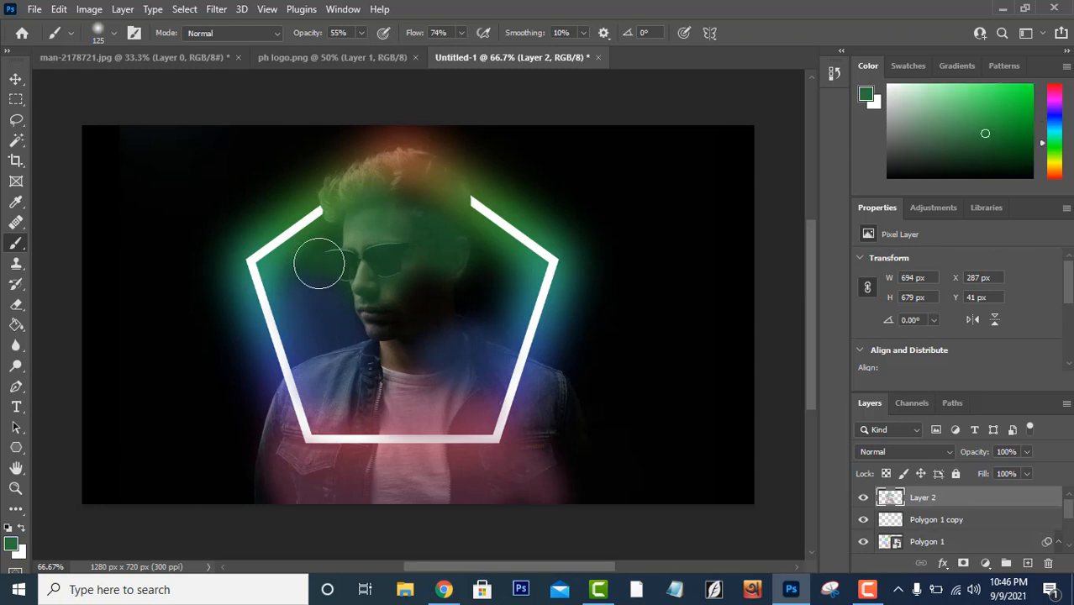
{"action": "left_click", "coordinate": [523, 300], "text": "alt"}
{"action": "mouse_move", "coordinate": [523, 300]}
{"action": "left_mouse_down"}
{"action": "mouse_move", "coordinate": [556, 352]}
{"action": "mouse_move", "coordinate": [468, 302]}
{"action": "mouse_move", "coordinate": [559, 382]}
{"action": "mouse_move", "coordinate": [547, 406]}
{"action": "mouse_move", "coordinate": [556, 404]}
{"action": "left_mouse_up"}
{"action": "left_click_drag", "start_coordinate": [284, 412], "coordinate": [277, 421]}
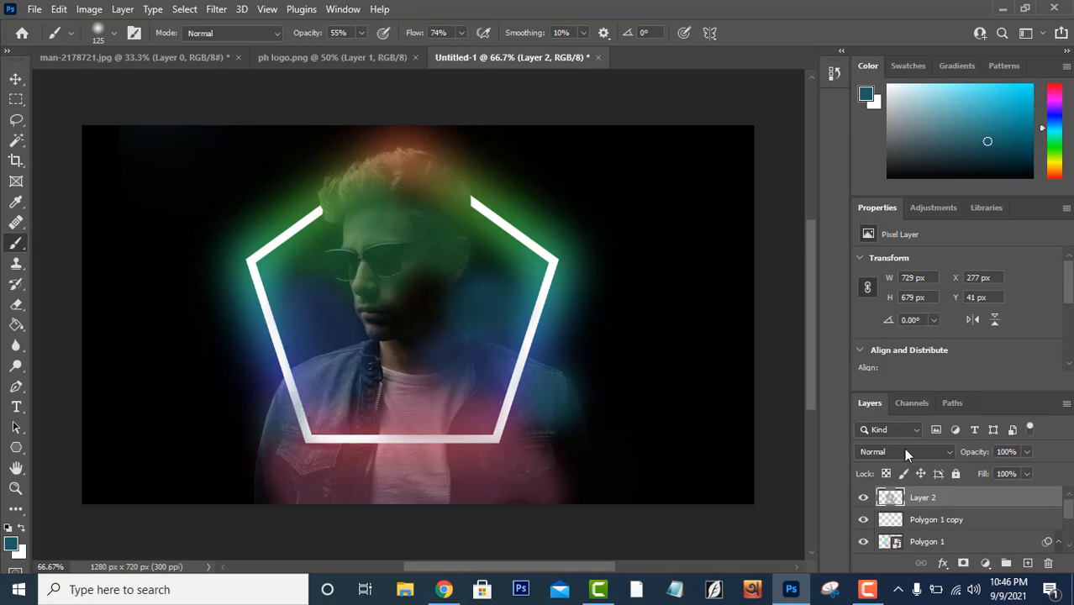
Set Layer 2's blend mode to Soft Light and compare the portrait with the layer hidden and shown
{"action": "left_click", "coordinate": [905, 453]}
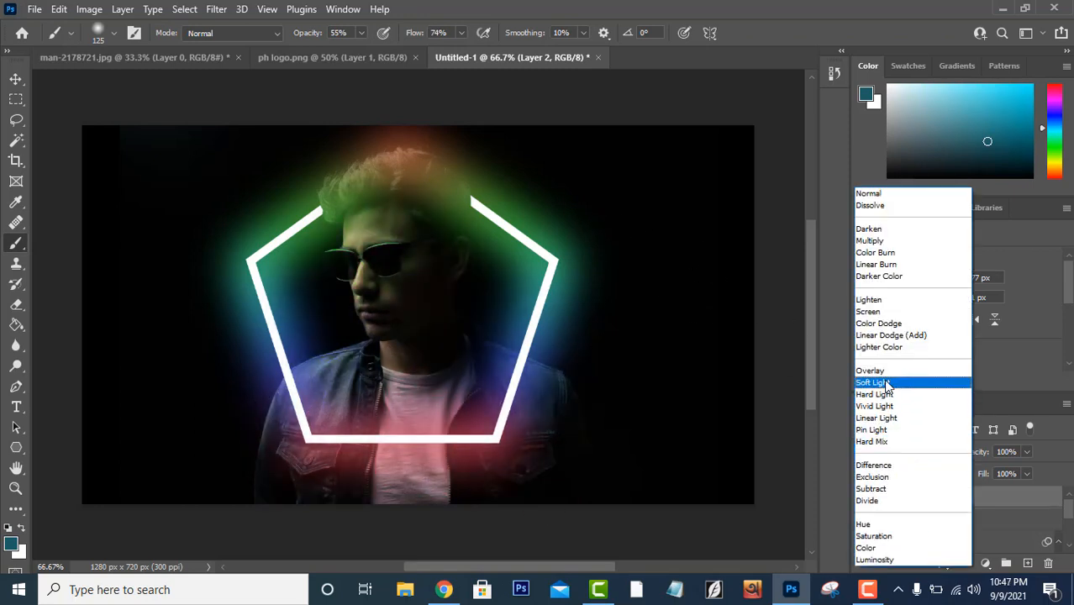
{"action": "left_click", "coordinate": [884, 382]}
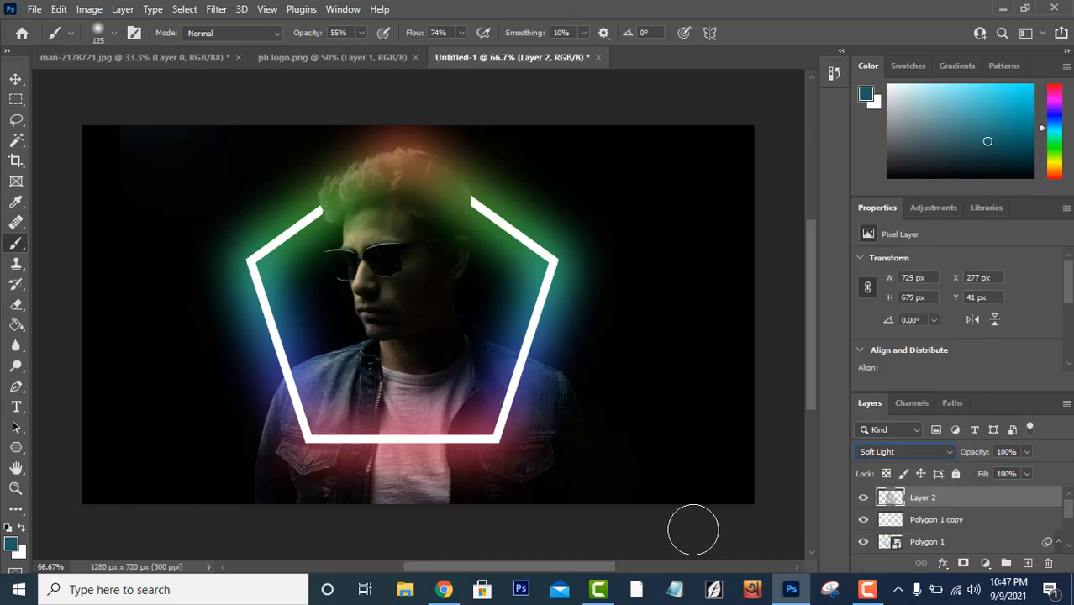
{"action": "left_click", "coordinate": [862, 499]}
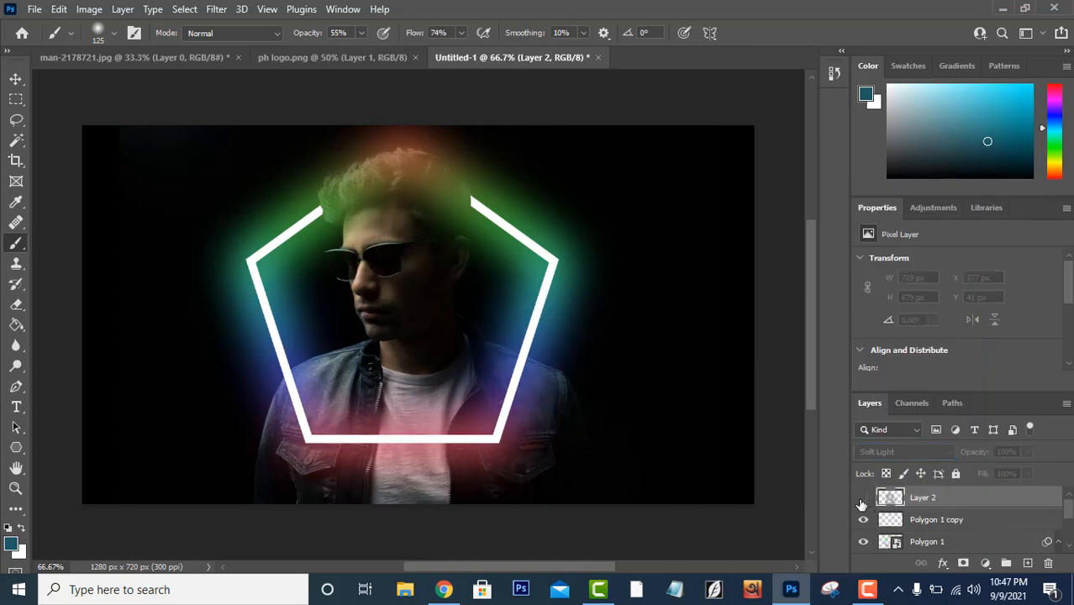
{"action": "left_click", "coordinate": [862, 499]}
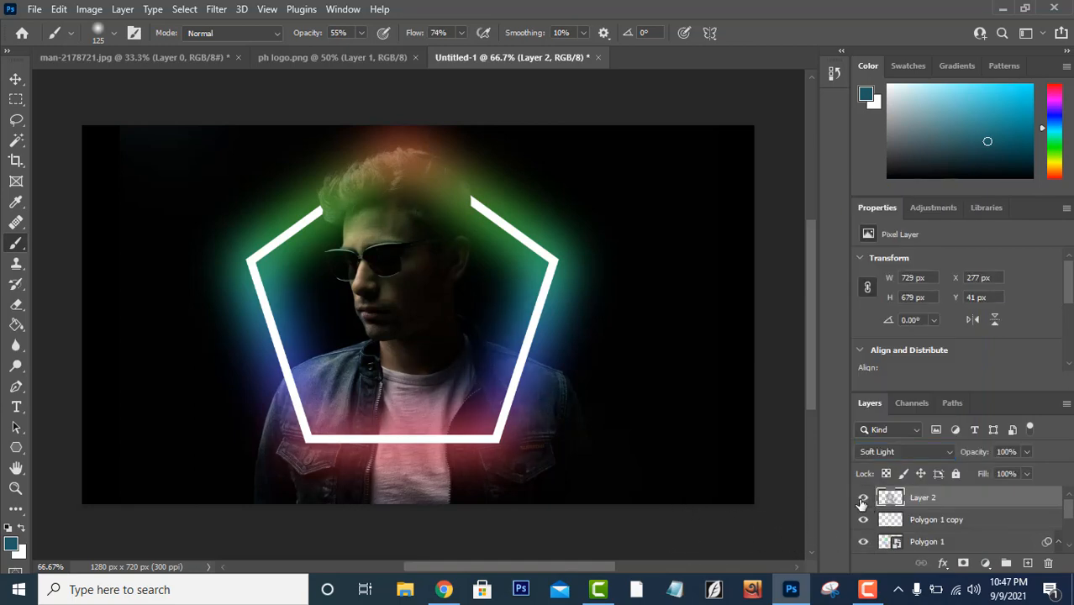
Select Background, Layer 1, Polygon 1, Polygon 1 copy and Layer 2 together and merge them into a single layer
{"action": "left_click", "coordinate": [977, 503], "text": "ctrl"}
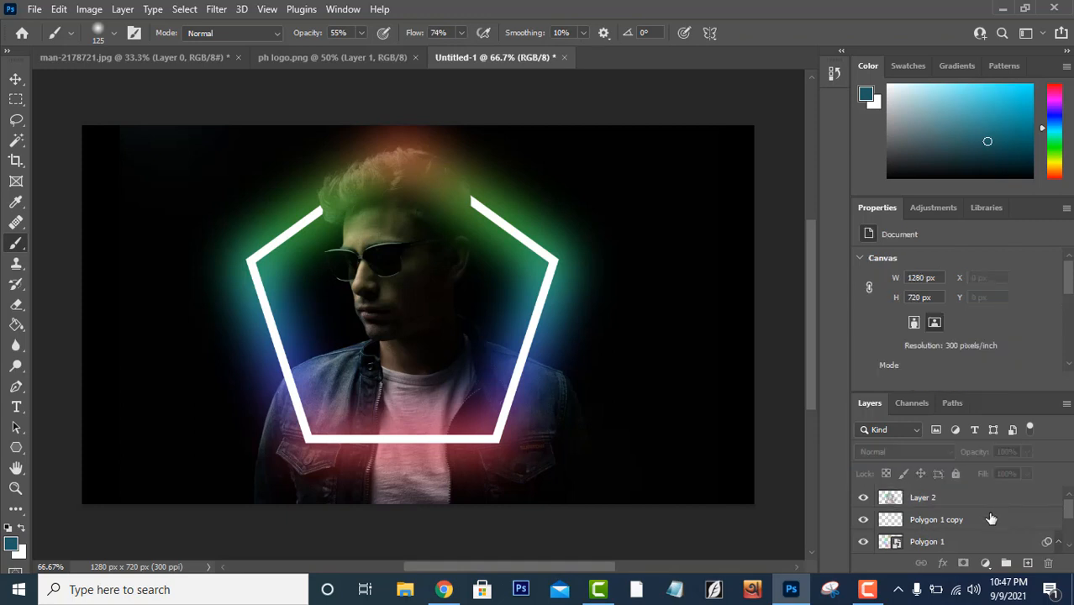
{"action": "scroll", "coordinate": [990, 519], "scroll_direction": "down", "scroll_amount": 5}
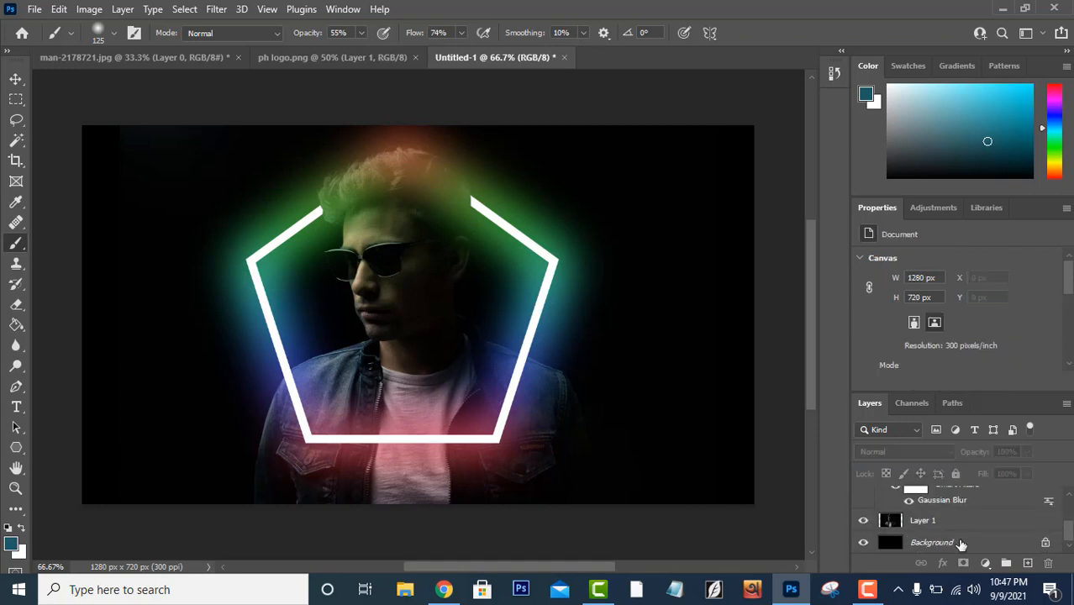
{"action": "left_click", "coordinate": [959, 543]}
{"action": "left_click", "coordinate": [965, 525], "text": "ctrl"}
{"action": "scroll", "coordinate": [967, 523], "scroll_direction": "up", "scroll_amount": 1}
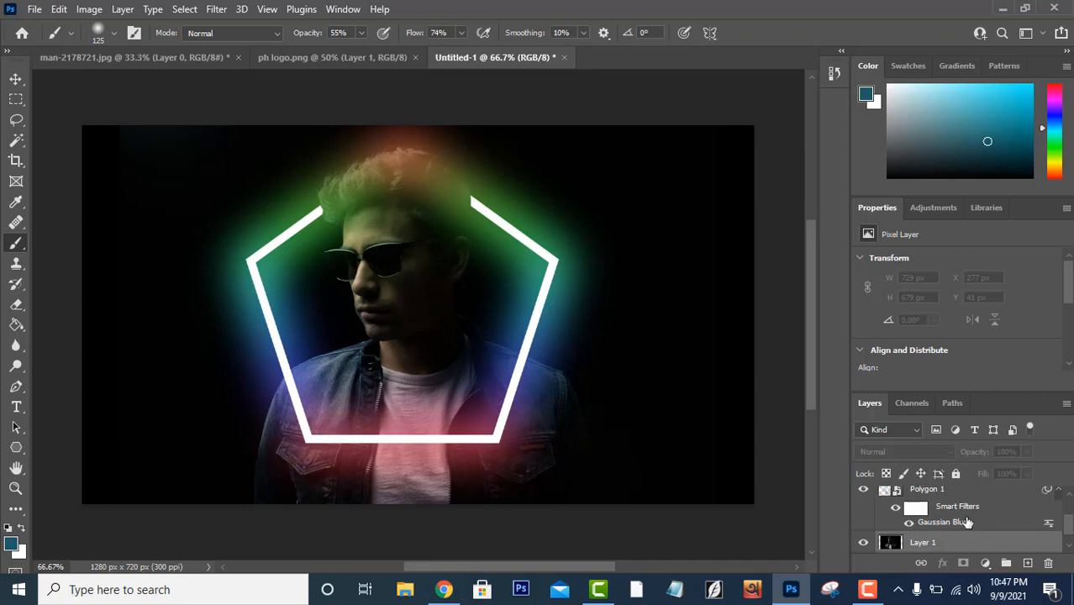
{"action": "scroll", "coordinate": [966, 509], "scroll_direction": "up", "scroll_amount": 1}
{"action": "left_click", "coordinate": [958, 513], "text": "ctrl"}
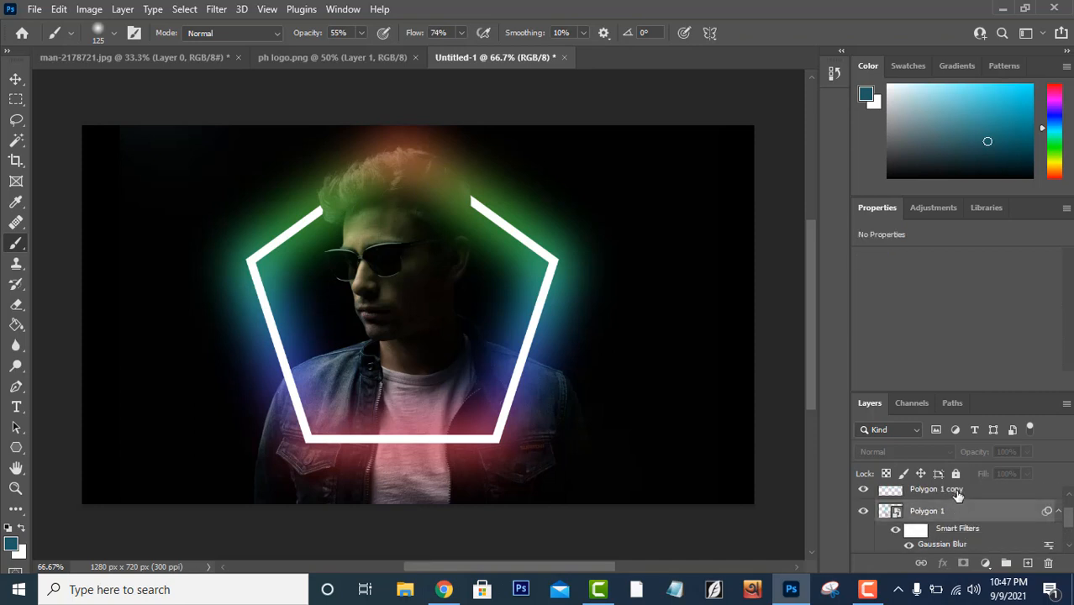
{"action": "left_click", "coordinate": [956, 491], "text": "ctrl"}
{"action": "scroll", "coordinate": [960, 519], "scroll_direction": "up", "scroll_amount": 1}
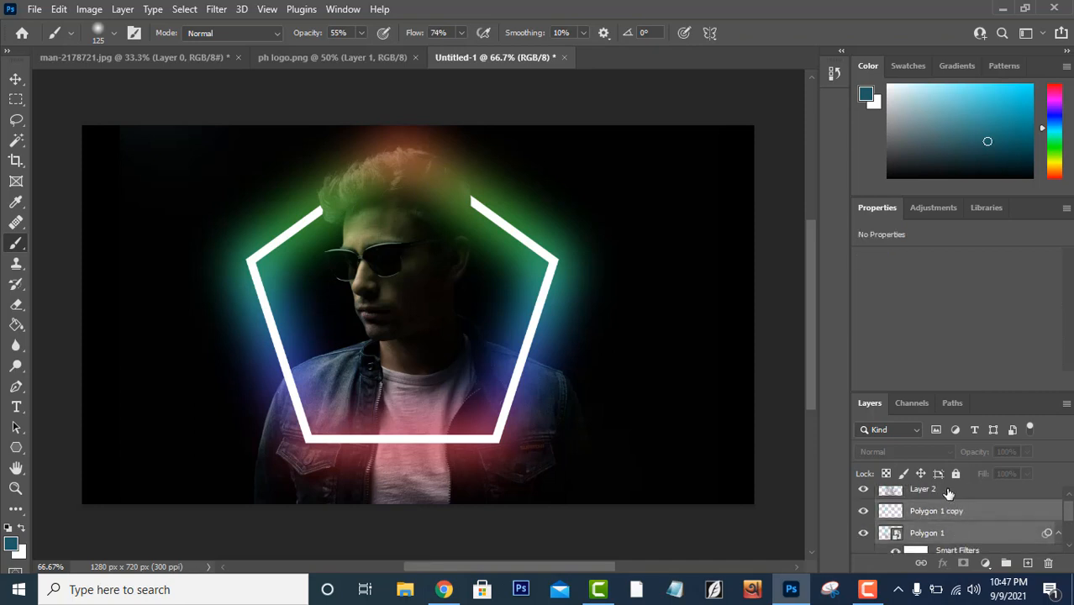
{"action": "left_click", "coordinate": [949, 492], "text": "ctrl"}
{"action": "right_click", "coordinate": [952, 538]}
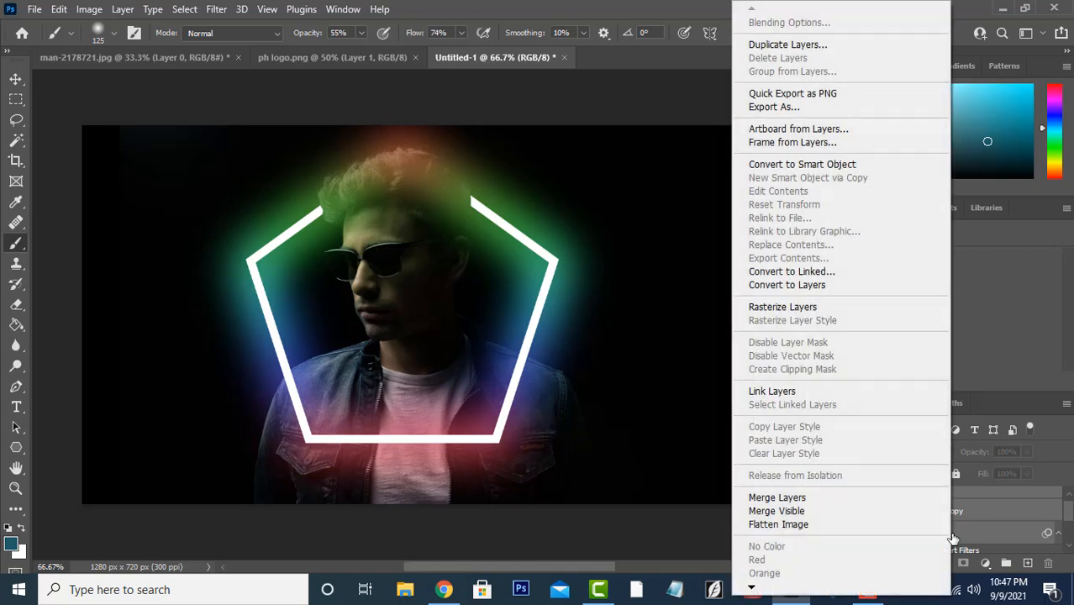
{"action": "left_click", "coordinate": [877, 492]}
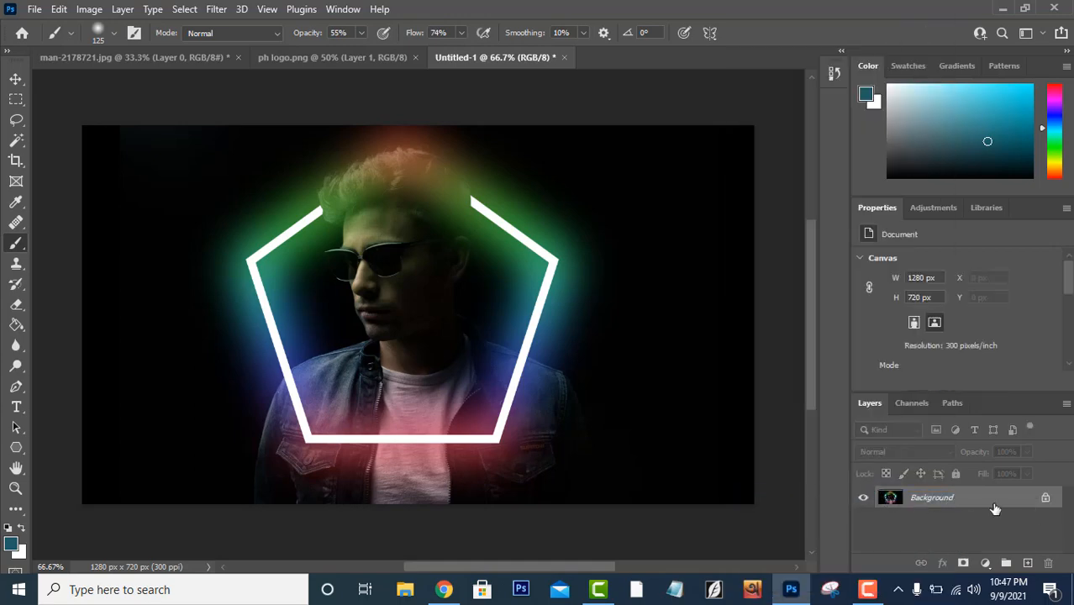
Unlock the merged Background layer, duplicate it as Layer 0 copy and hide the original Layer 0
{"action": "left_click", "coordinate": [1046, 498]}
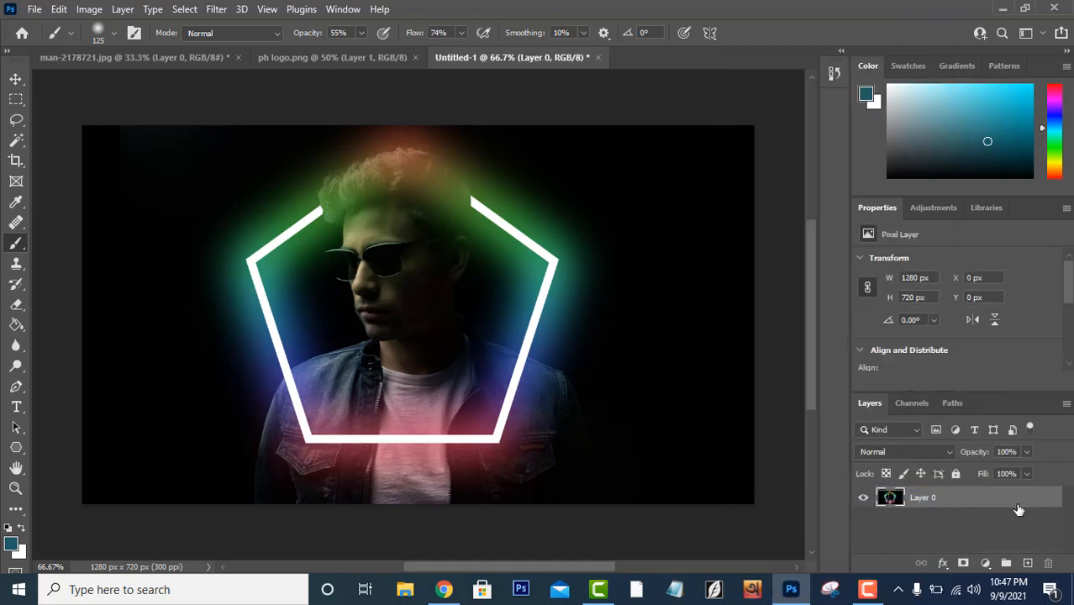
{"action": "right_click", "coordinate": [1019, 510]}
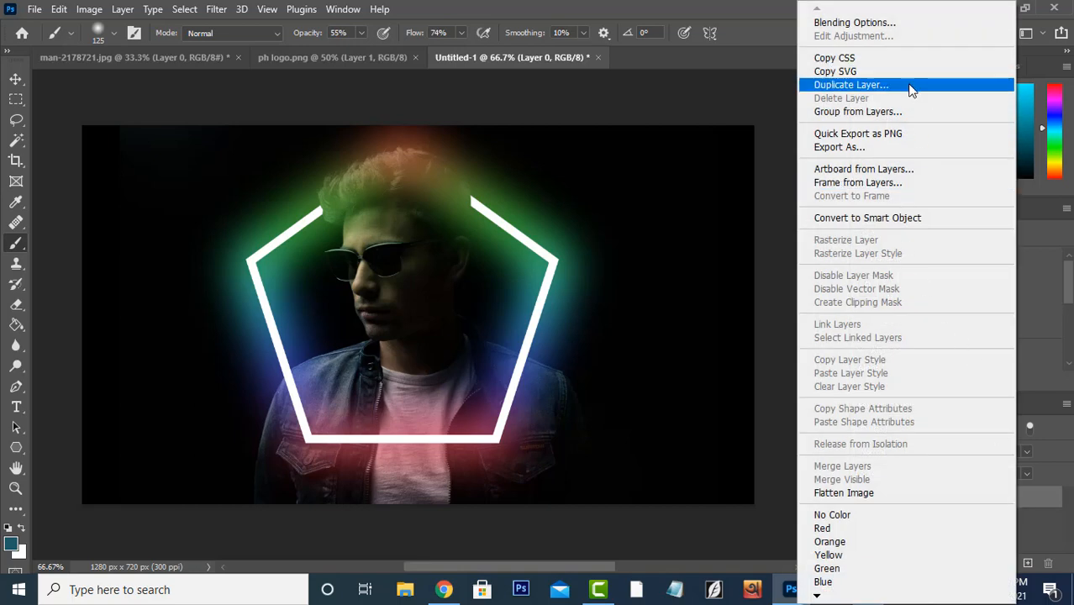
{"action": "left_click", "coordinate": [851, 85]}
{"action": "left_click", "coordinate": [668, 154]}
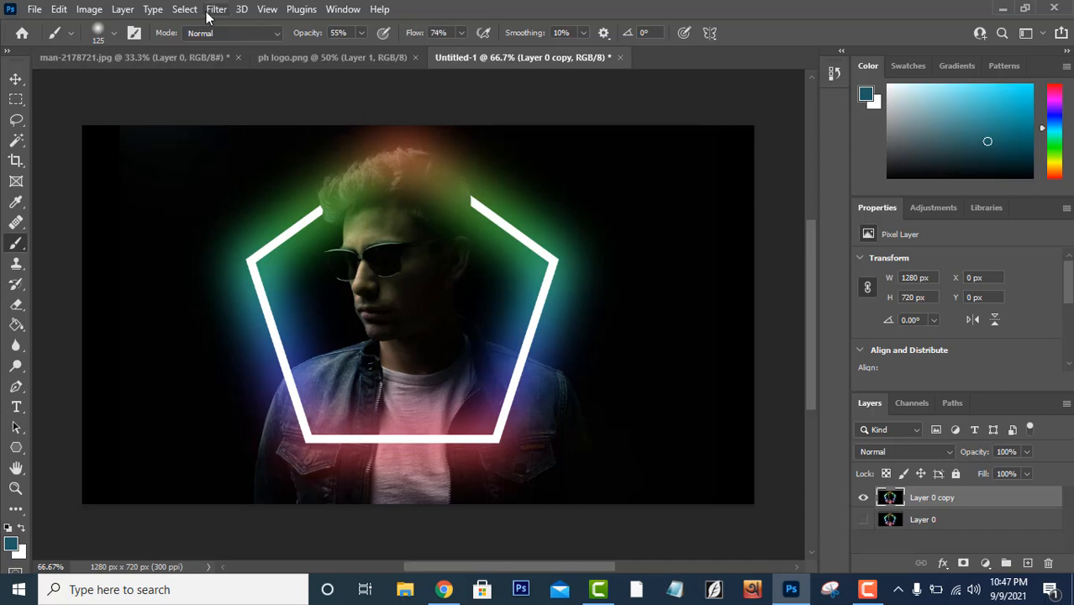
Open the Camera Raw Filter on Layer 0 copy and set the Color Grading midtones luminance to 100
{"action": "left_click", "coordinate": [18, 78]}
{"action": "left_click", "coordinate": [216, 9]}
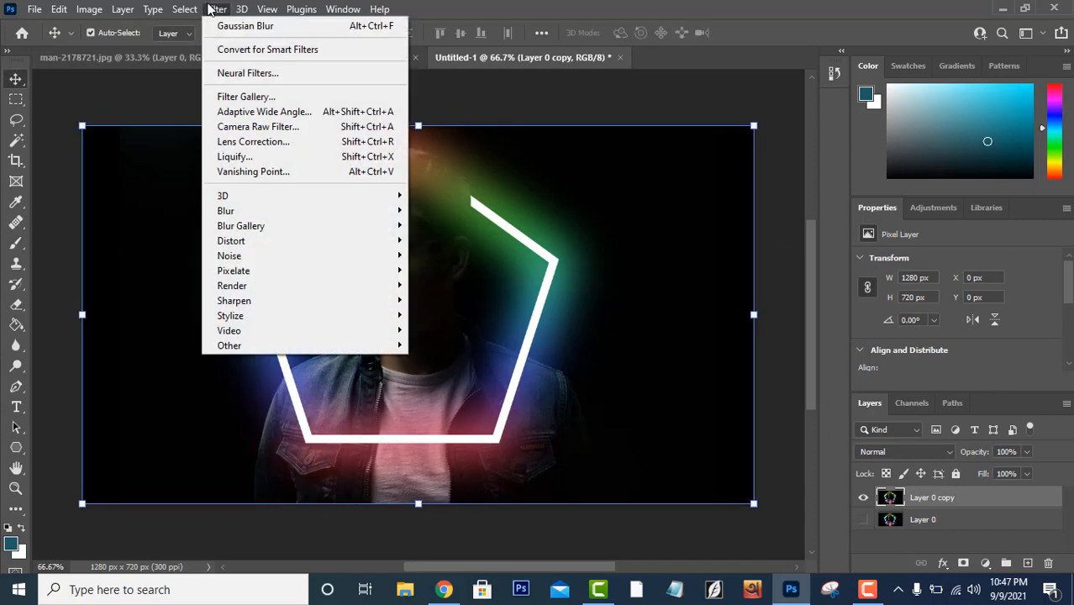
{"action": "left_click", "coordinate": [277, 127]}
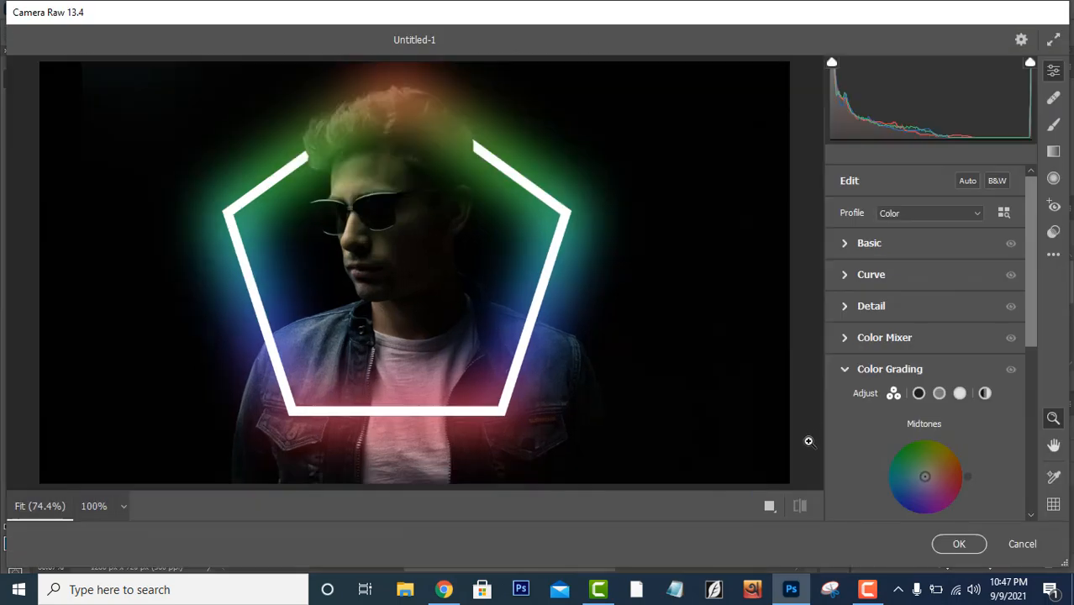
{"action": "left_click", "coordinate": [845, 370]}
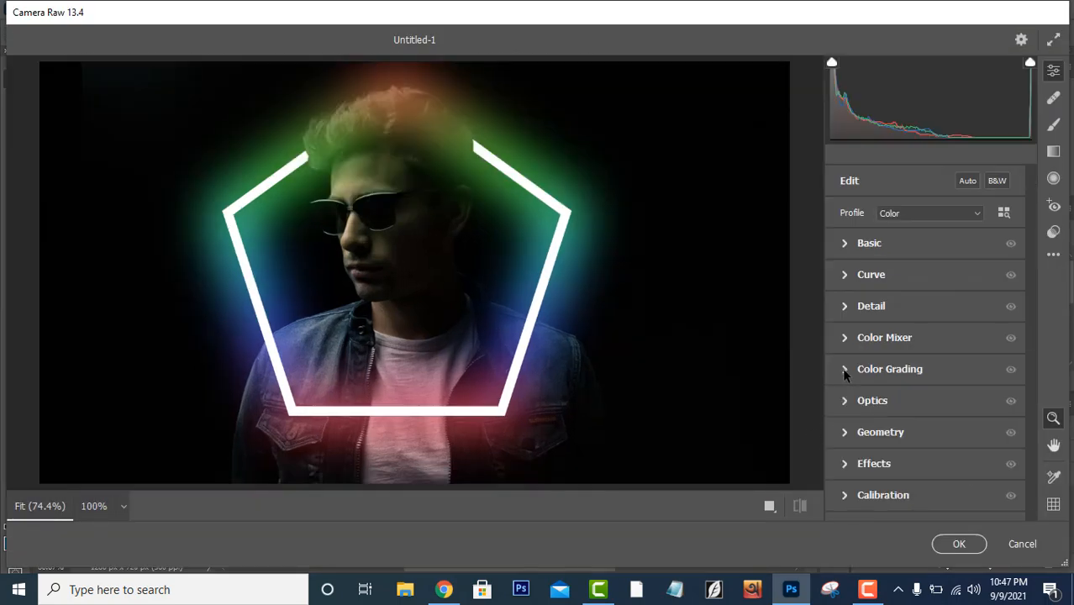
{"action": "left_click", "coordinate": [844, 369]}
{"action": "scroll", "coordinate": [876, 370], "scroll_direction": "down", "scroll_amount": 3}
{"action": "scroll", "coordinate": [880, 371], "scroll_direction": "up", "scroll_amount": 3}
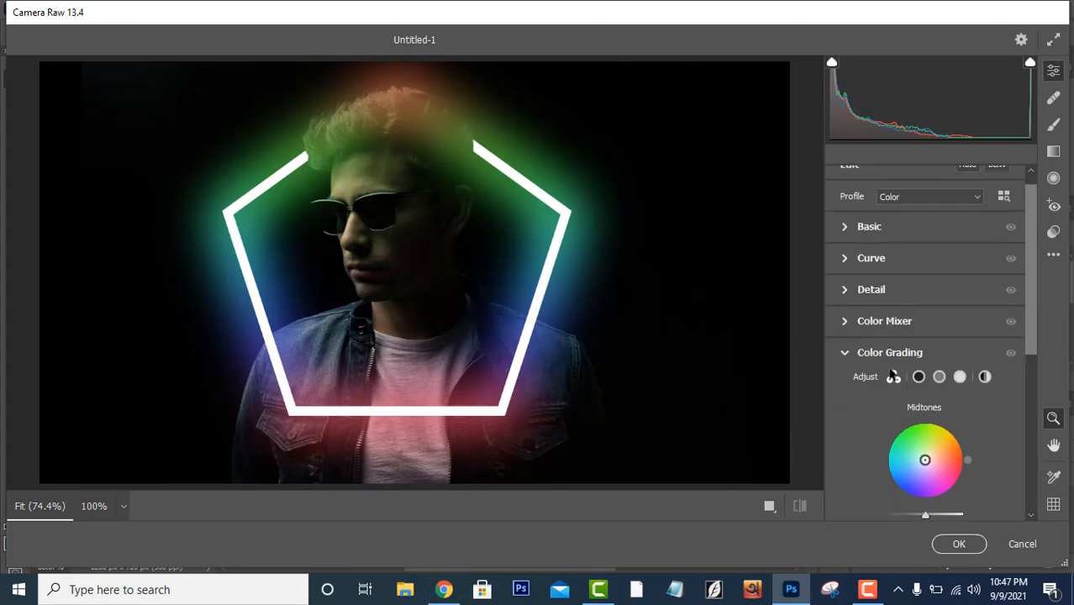
{"action": "scroll", "coordinate": [935, 349], "scroll_direction": "down", "scroll_amount": 3}
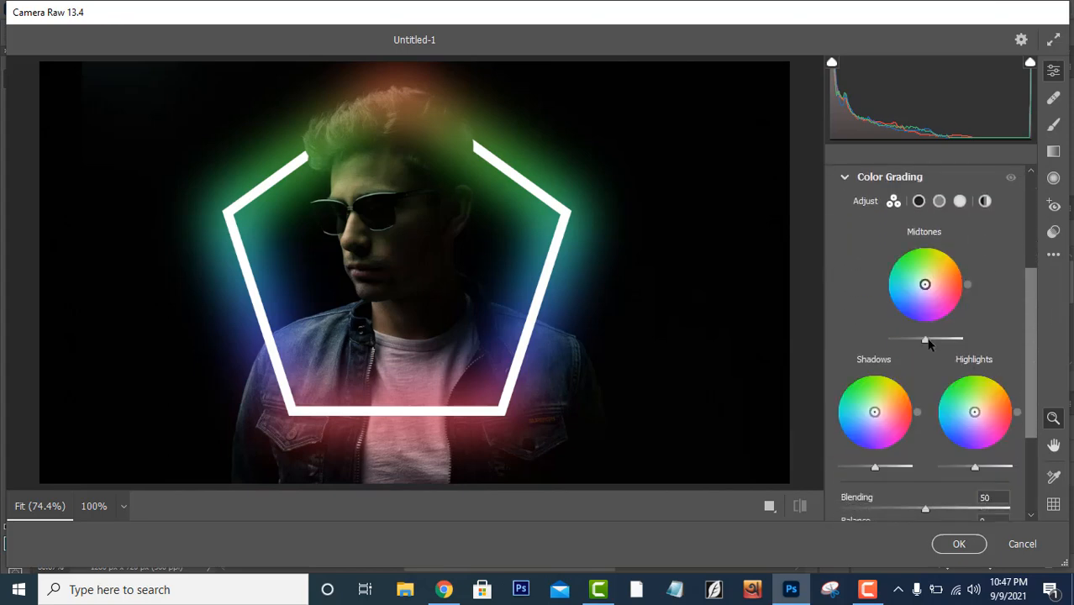
{"action": "left_click_drag", "start_coordinate": [925, 339], "coordinate": [976, 341]}
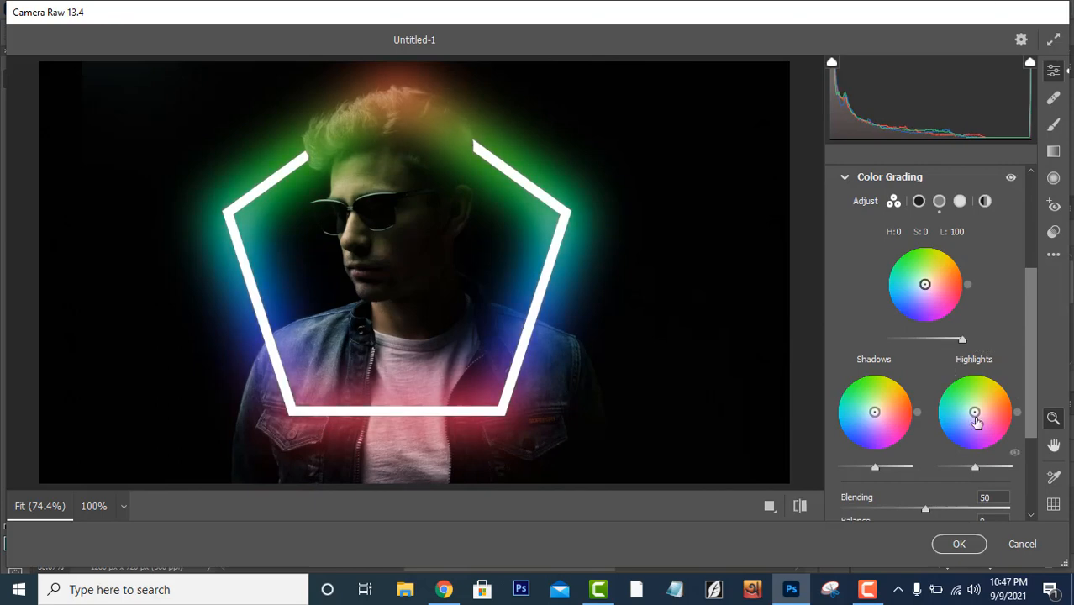
Set the Color Grading highlights luminance to 89, apply the Camera Raw filter and deselect the layer
{"action": "left_click_drag", "start_coordinate": [978, 475], "coordinate": [1013, 473]}
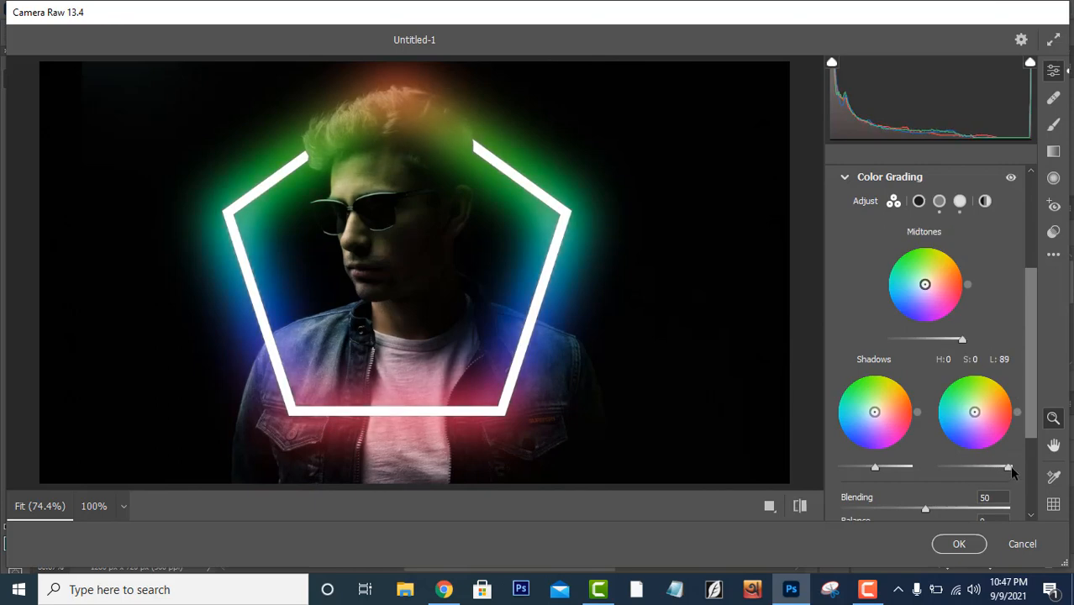
{"action": "scroll", "coordinate": [993, 477], "scroll_direction": "down", "scroll_amount": 3}
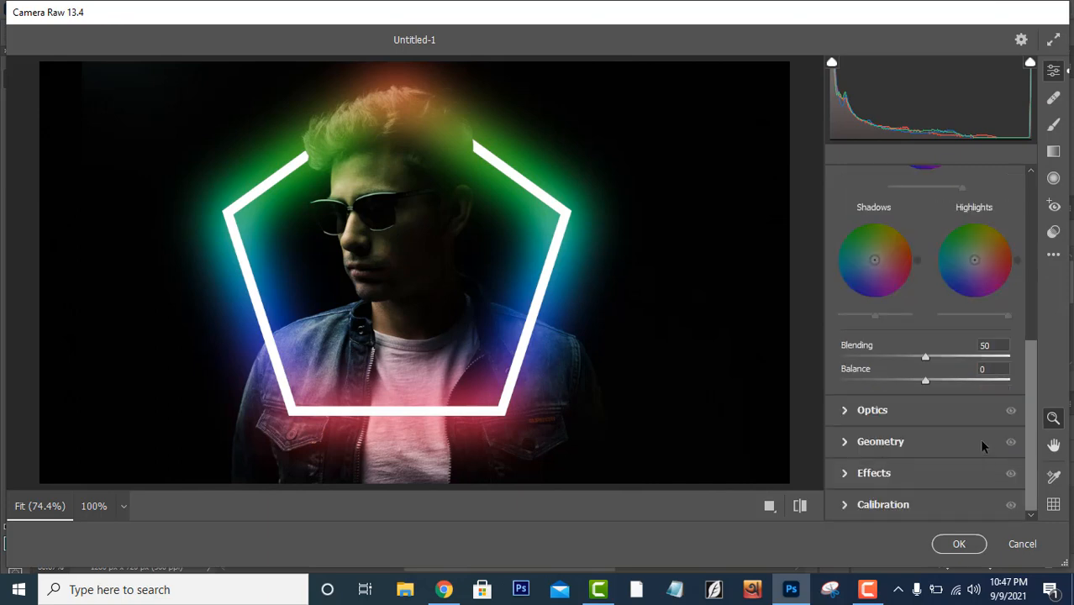
{"action": "left_click", "coordinate": [961, 545]}
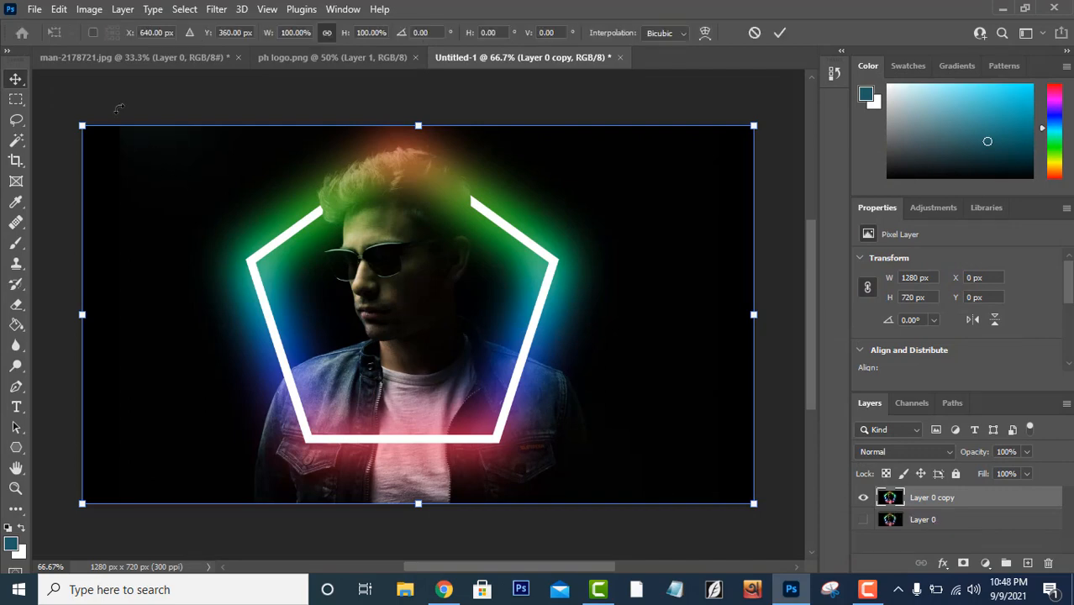
{"action": "left_click", "coordinate": [799, 374]}
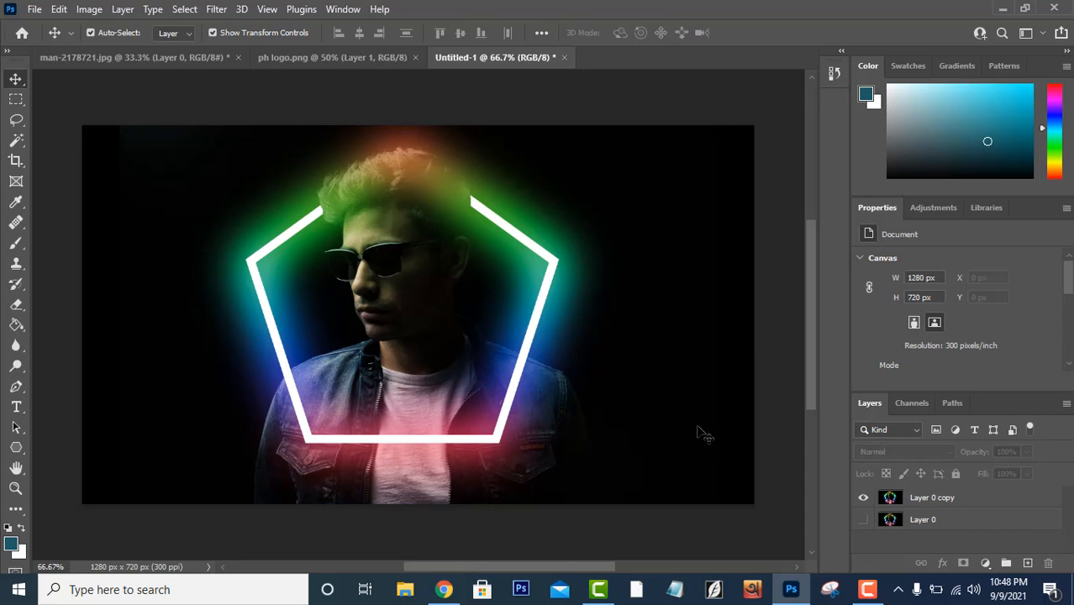